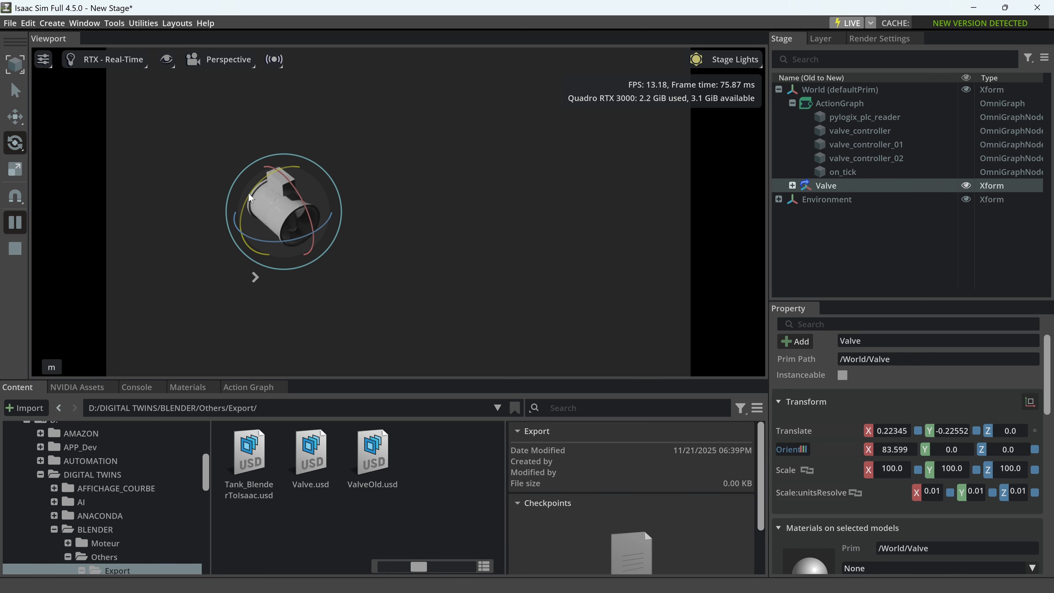
# Step: Rotate the valve to an orientation of about X 99.1, Y -1.6, Z 14.2 and rename its prim VA01
pyautogui.moveTo(249, 193); pyautogui.dragTo(368, 206)
pyautogui.click(367, 206)
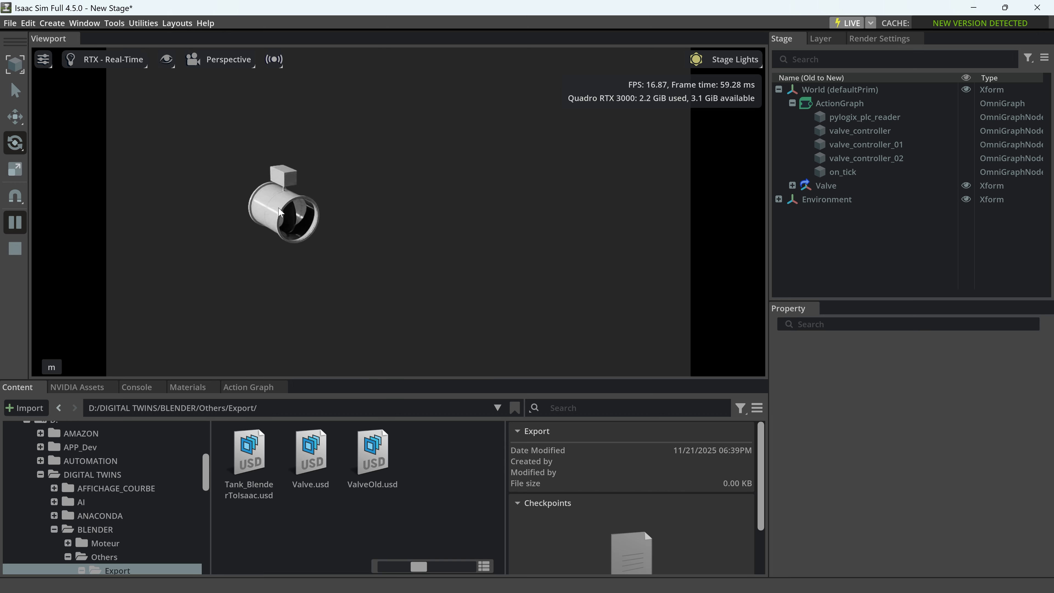
pyautogui.click(826, 185)
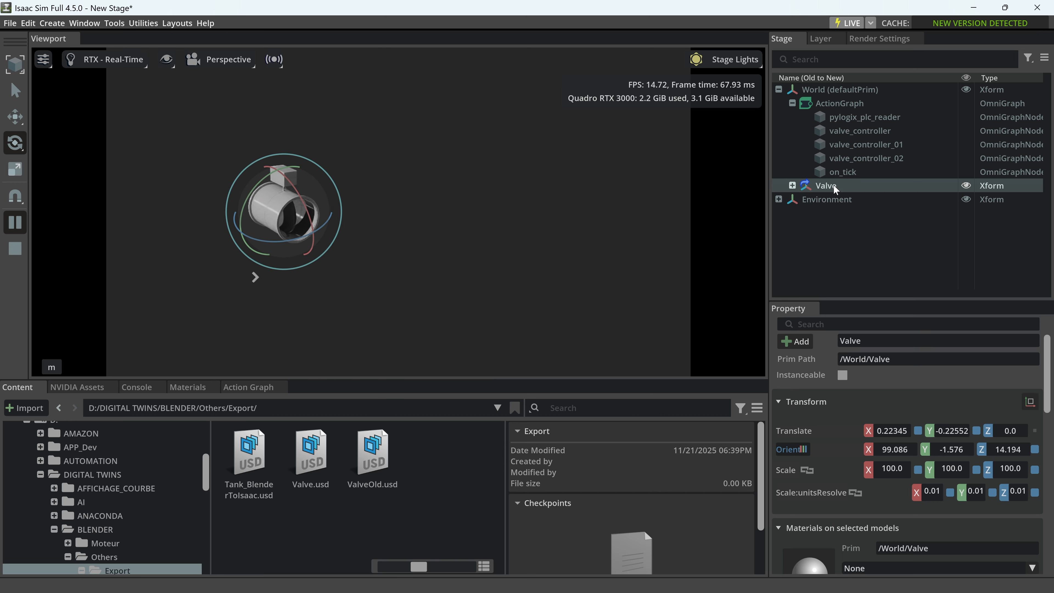
pyautogui.doubleClick(836, 187)
pyautogui.write('VA')
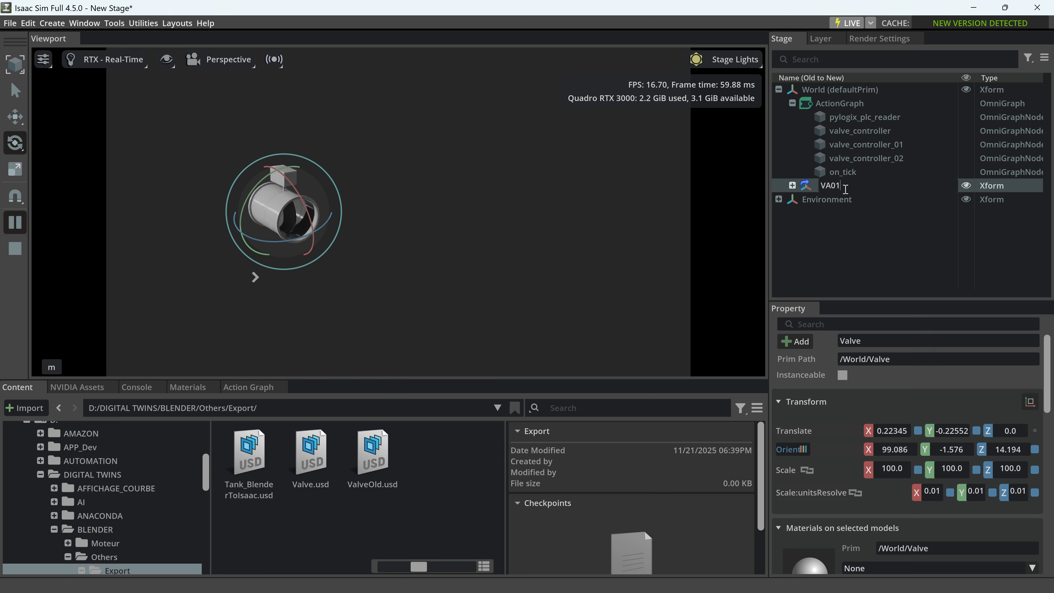
pyautogui.write('01')
pyautogui.press('Return')
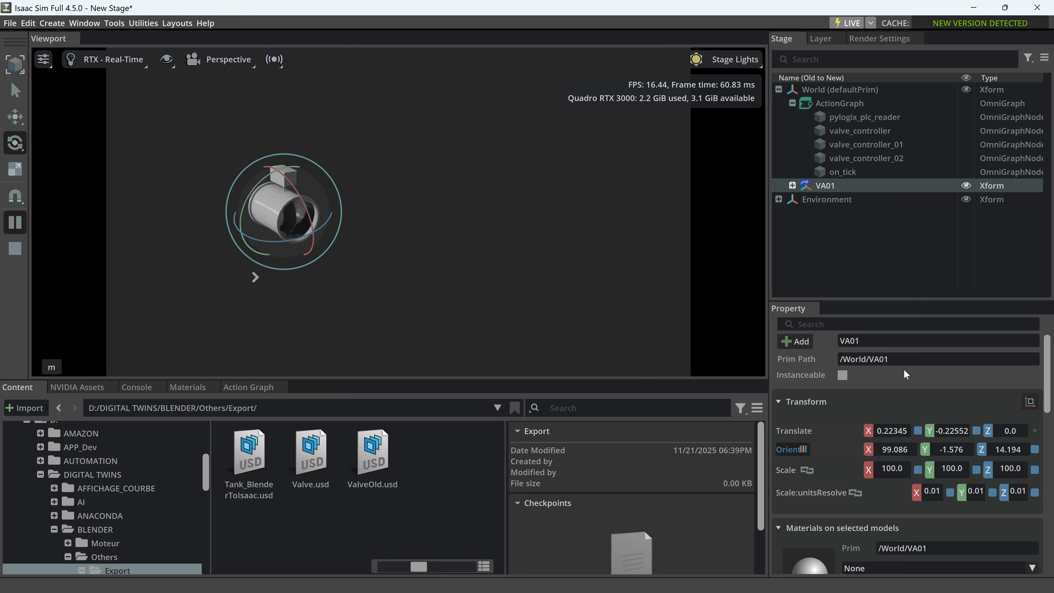
# Step: Place a second Valve.usd beside VA01 and rotate it to about X 94.3, Y -47.1, Z 4.9 so its actuator sits on top
pyautogui.press('q')
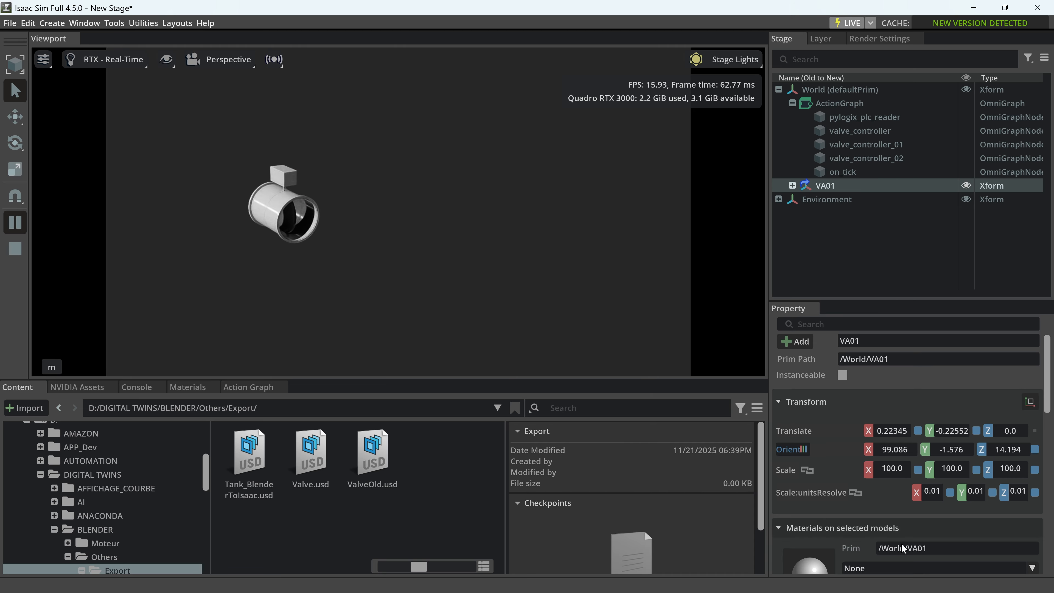
pyautogui.moveTo(316, 472); pyautogui.dragTo(395, 200)
pyautogui.press('w')
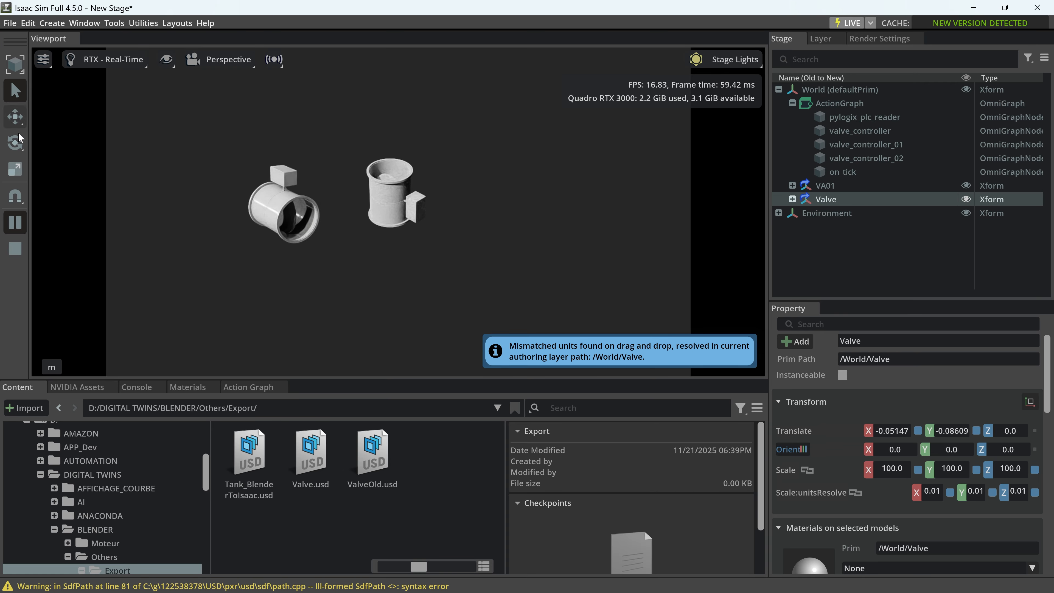
pyautogui.press('e')
pyautogui.moveTo(417, 182); pyautogui.dragTo(341, 205)
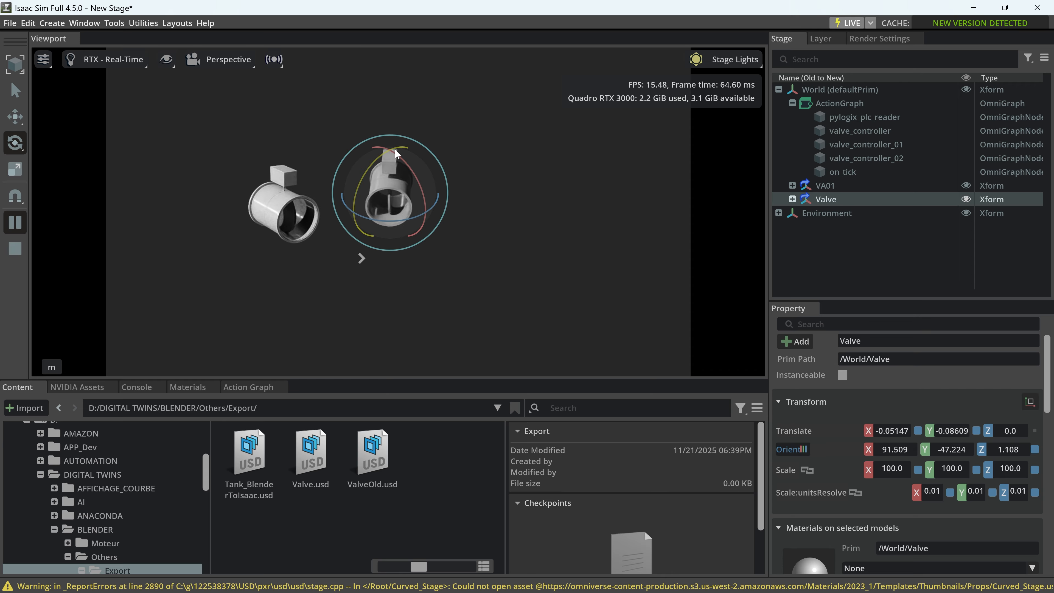
pyautogui.moveTo(395, 148); pyautogui.dragTo(393, 135)
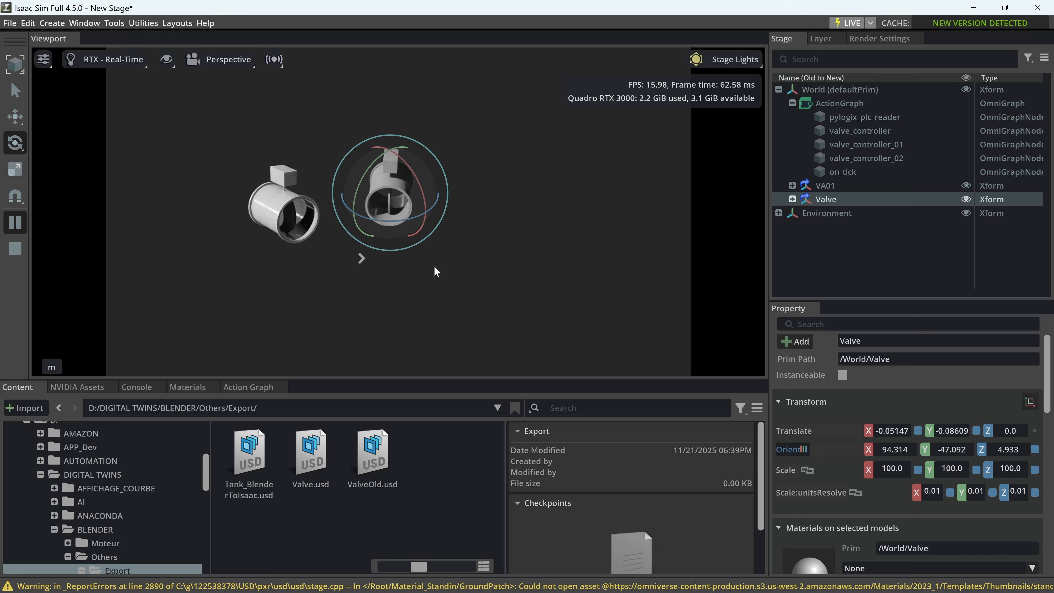
pyautogui.click(440, 273)
# Step: Rename the second valve VA02 and add a third Valve.usd instance to the scene on its far side from VA01
pyautogui.doubleClick(830, 200)
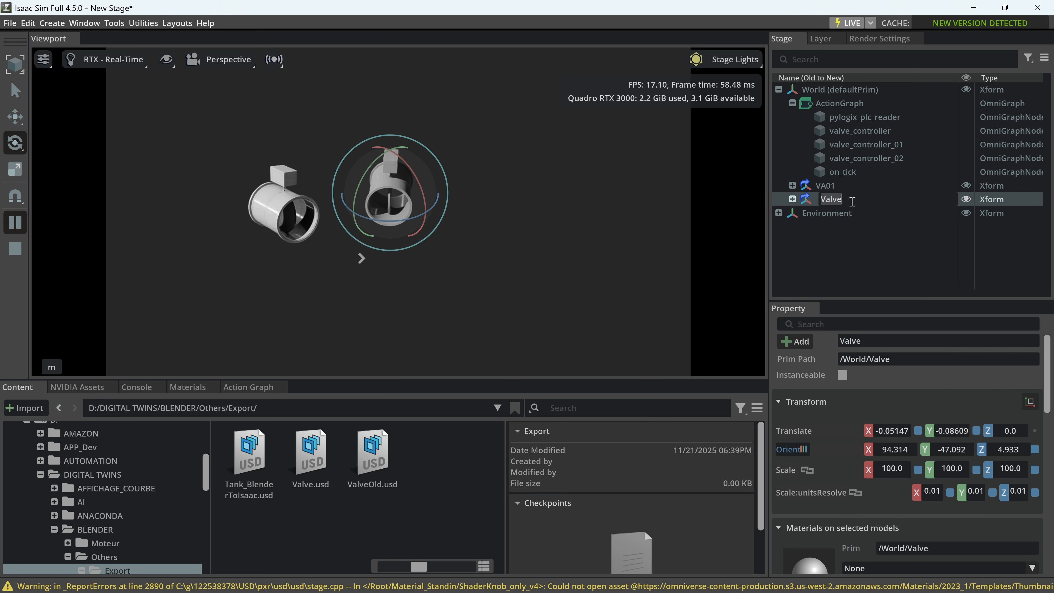
pyautogui.write('VA02')
pyautogui.press('Return')
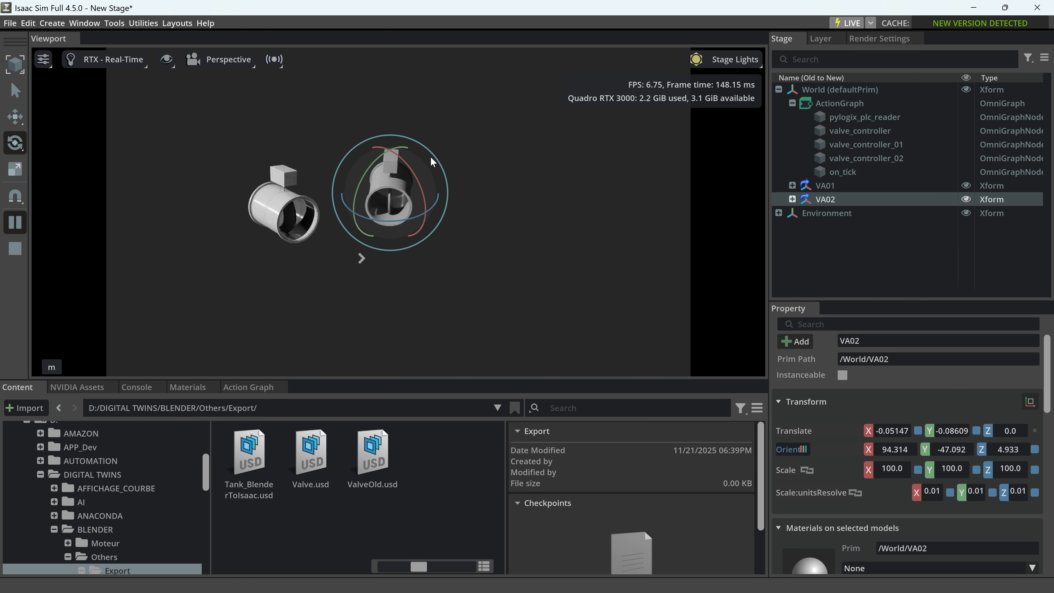
pyautogui.click(446, 266)
pyautogui.moveTo(332, 454); pyautogui.dragTo(513, 228)
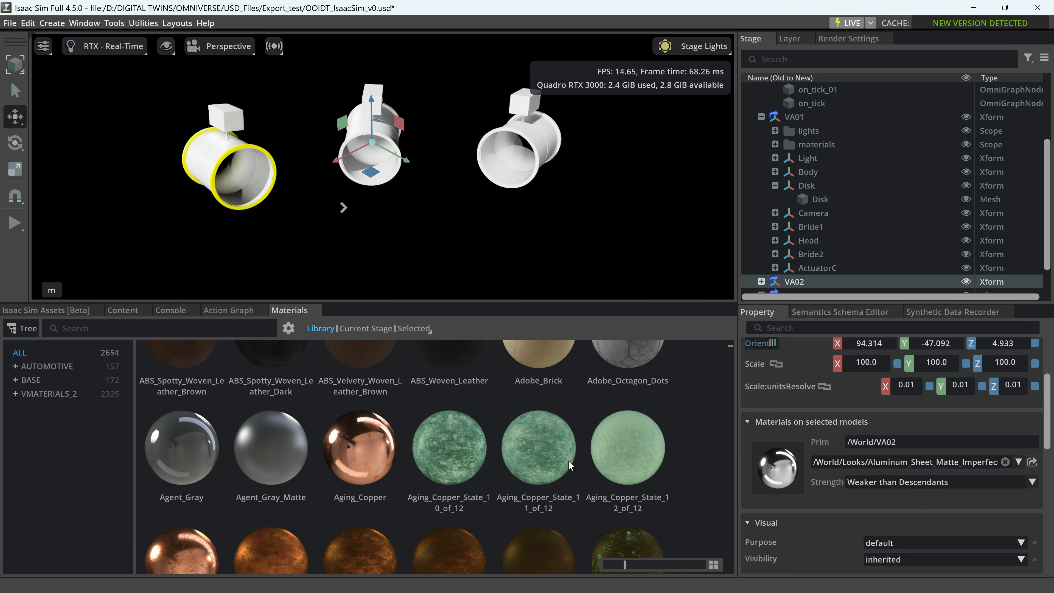
# Step: Find the Aluminum_Cast material in the material library and apply it to VA02
pyautogui.scroll(-5, 568, 459)
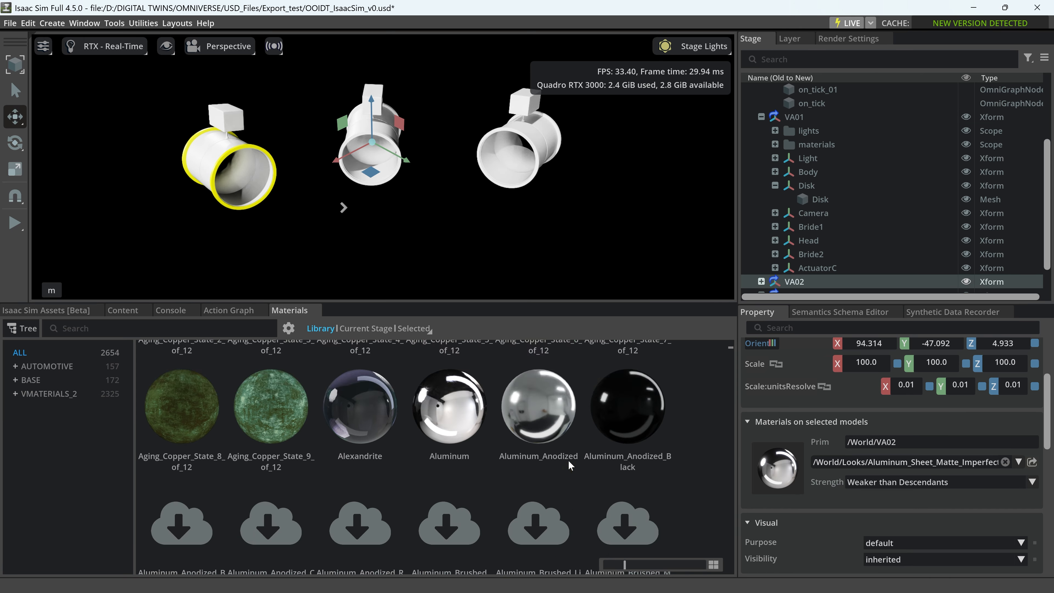
pyautogui.scroll(-3, 568, 459)
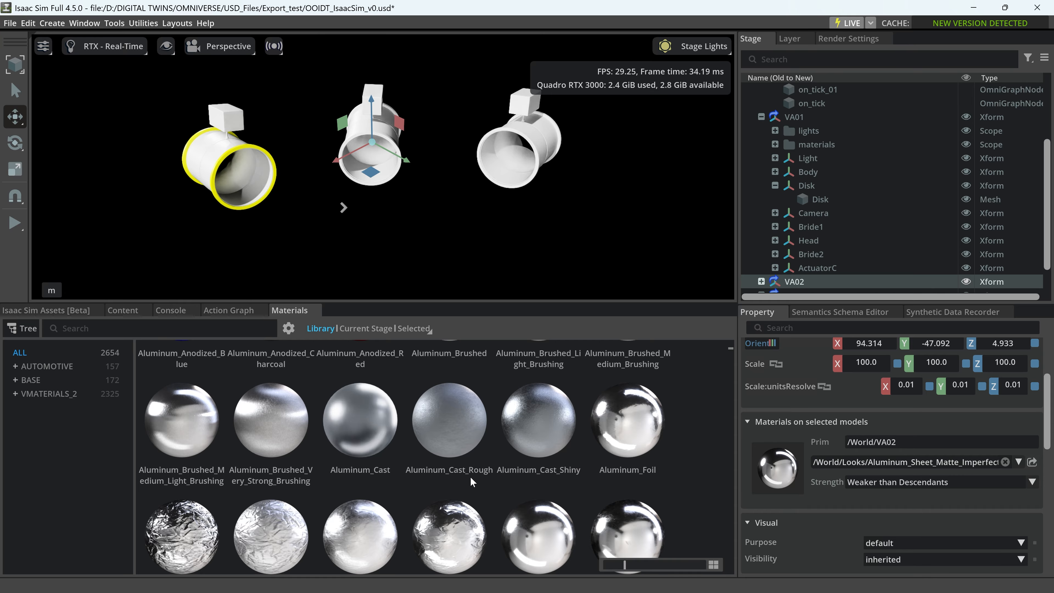
pyautogui.click(364, 432)
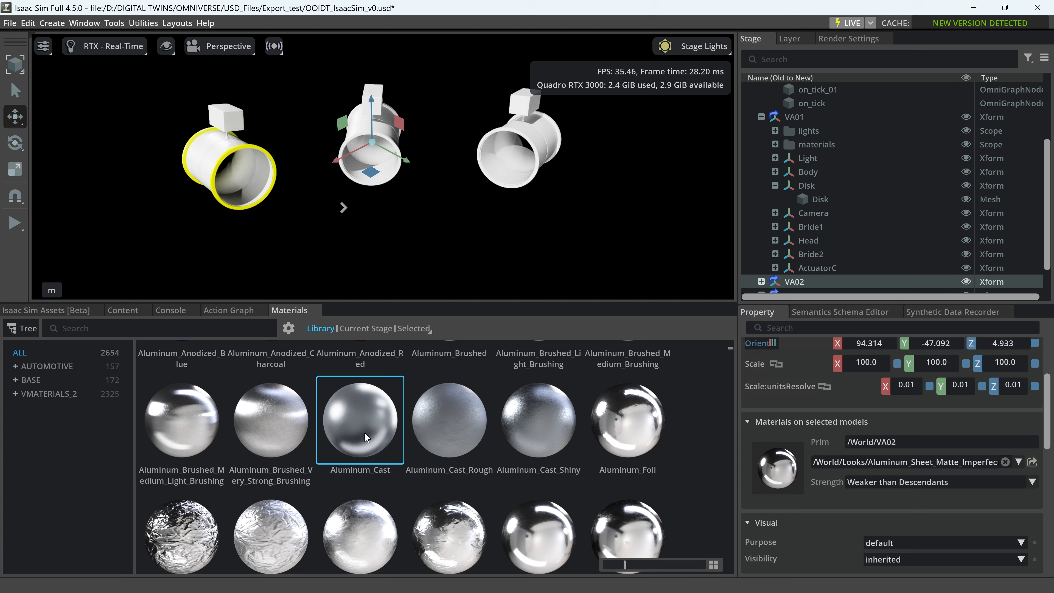
pyautogui.doubleClick(364, 432)
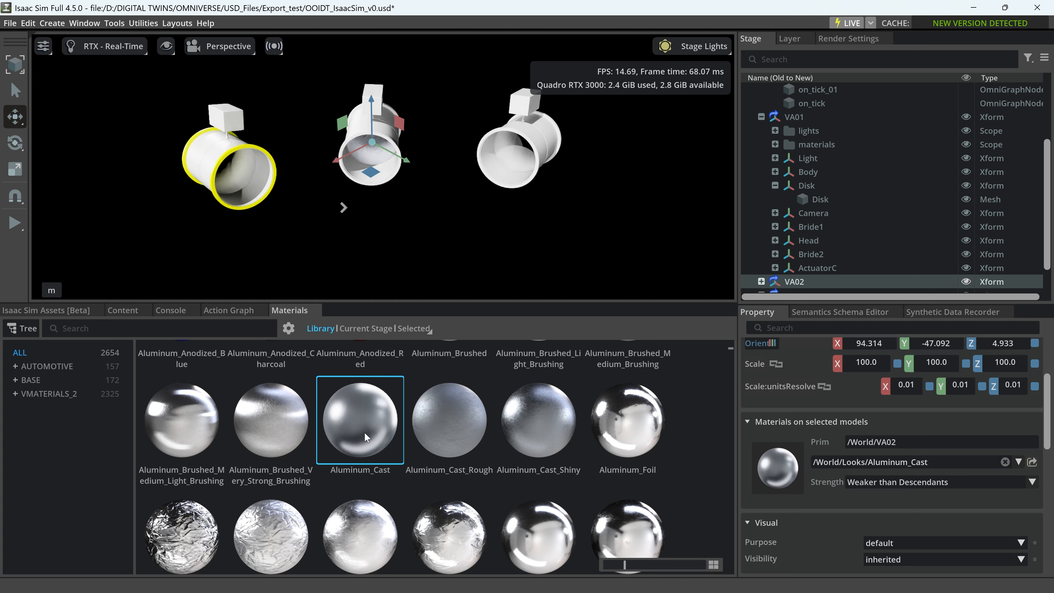
pyautogui.doubleClick(391, 451)
# Step: Apply the Aluminum_Sheet_Matte_Imperfections library material to valve VA03
pyautogui.scroll(-5, 551, 440)
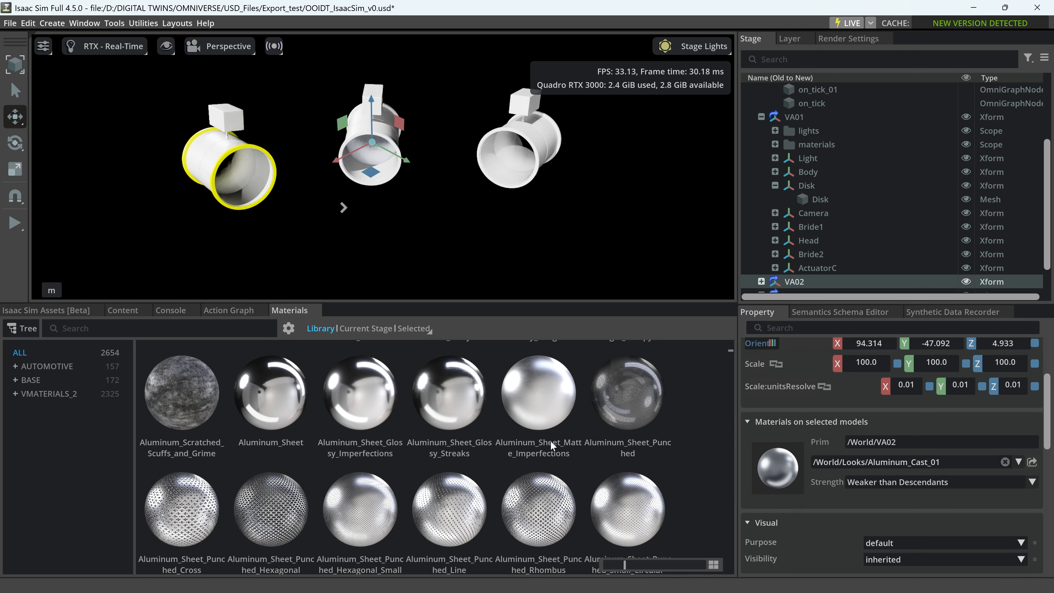
pyautogui.click(532, 157)
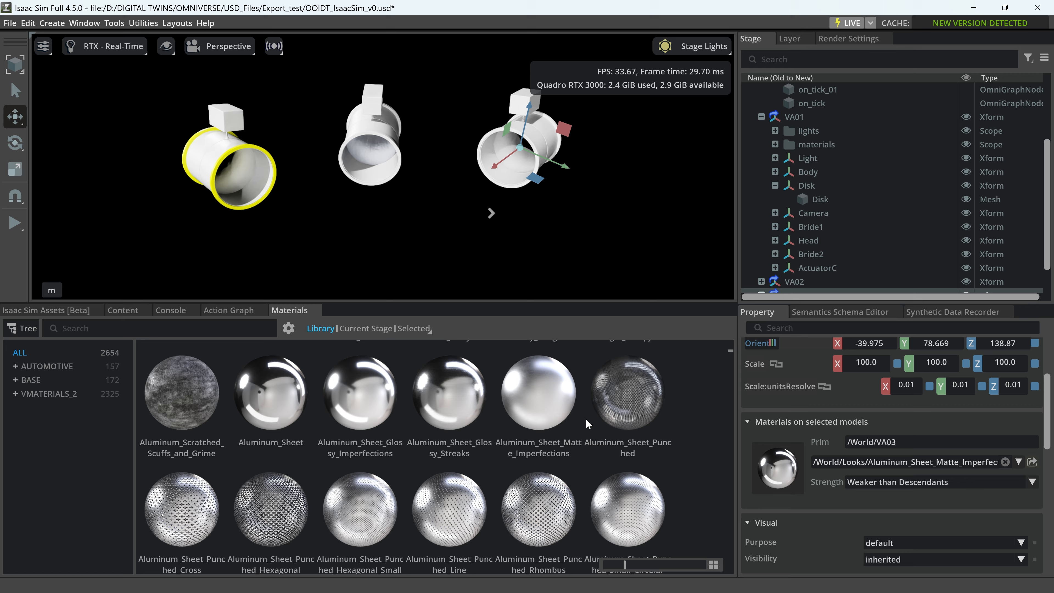
pyautogui.doubleClick(546, 413)
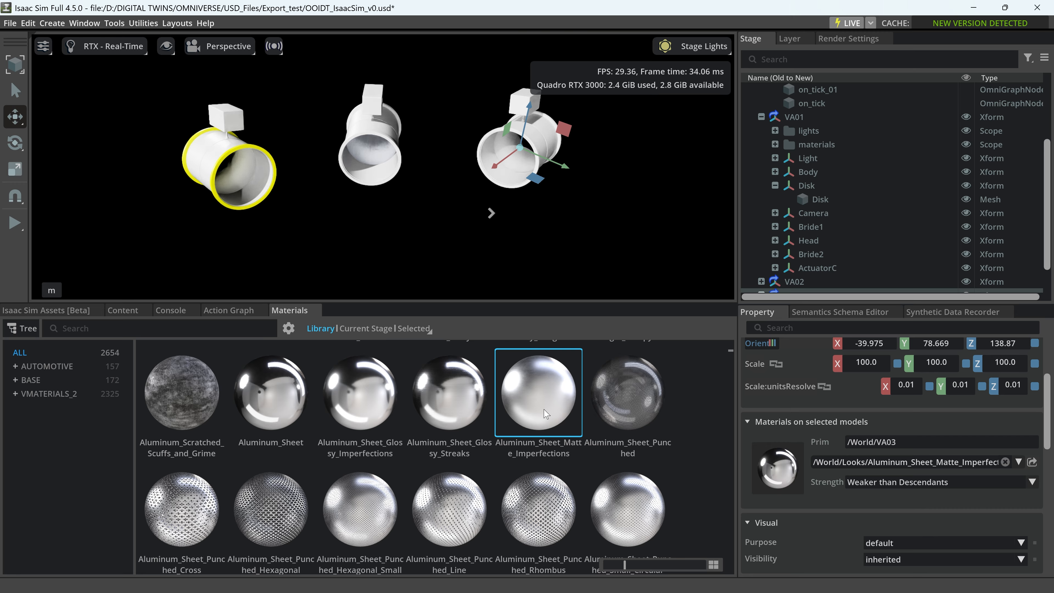
# Step: Switch to FactoryTalk Design Workbench, collapse the Area_001_Valves and Assets branches, and open PLC02's global variables
pyautogui.hotkey('alt', 'Tab')
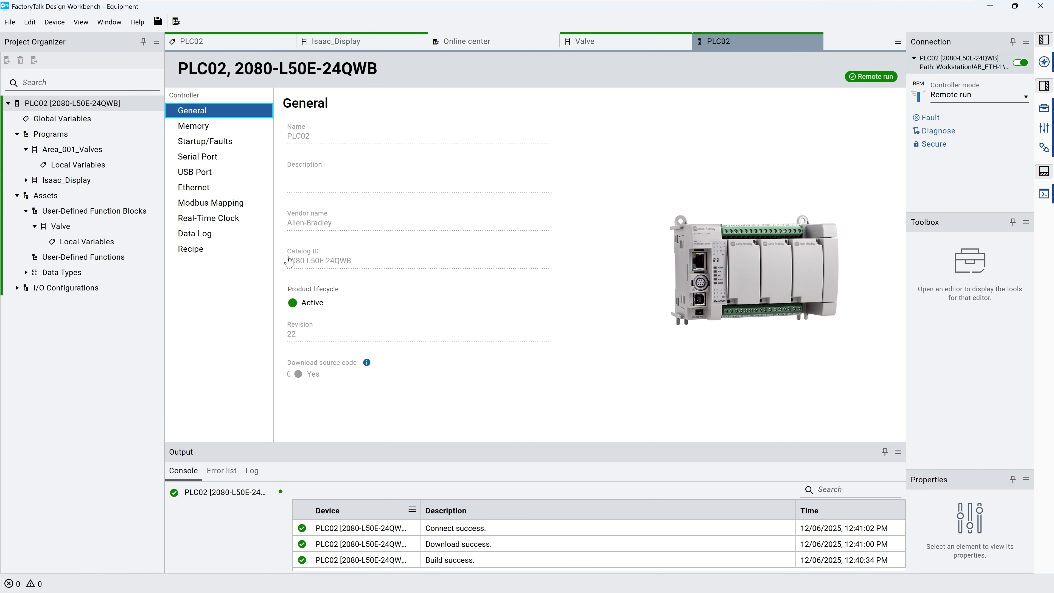
pyautogui.click(57, 184)
pyautogui.click(26, 149)
pyautogui.click(17, 180)
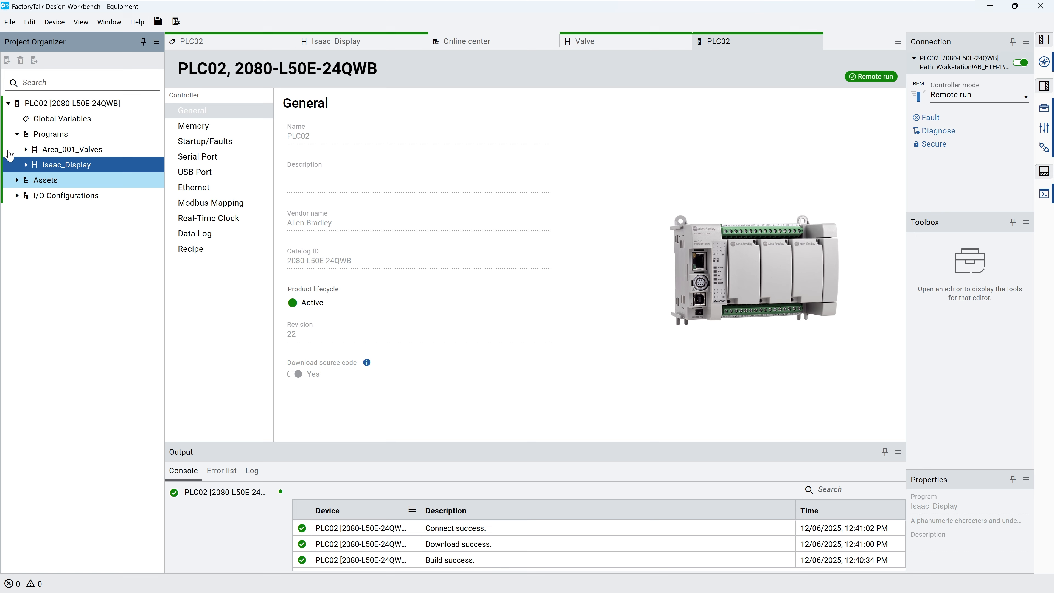
pyautogui.doubleClick(63, 118)
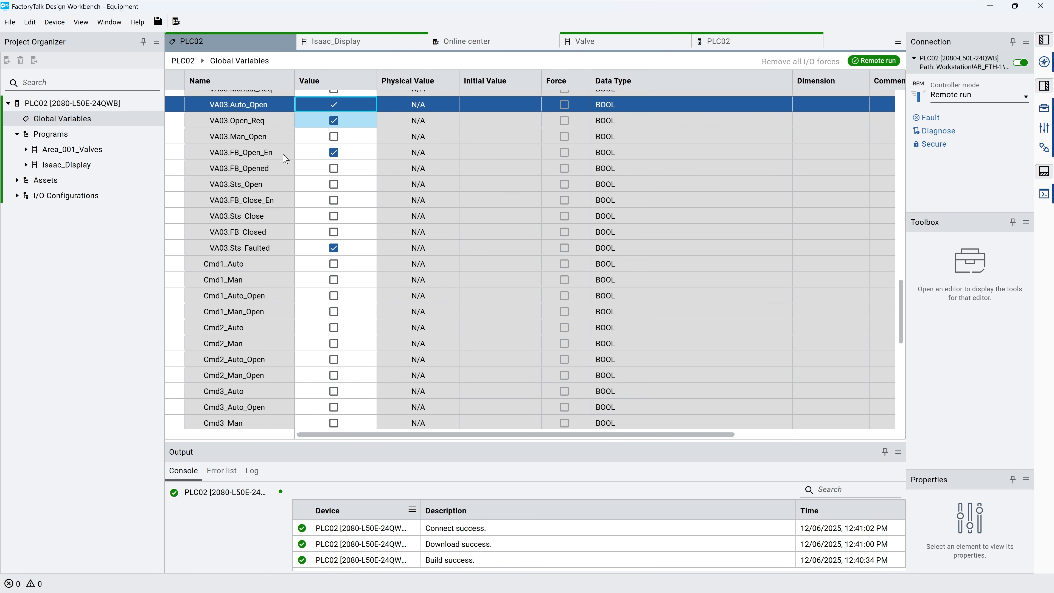
# Step: Collapse the VA03 and VA02 variables and examine the request, status and feedback members of VA01
pyautogui.scroll(2, 283, 154)
pyautogui.click(193, 137)
pyautogui.scroll(5, 206, 165)
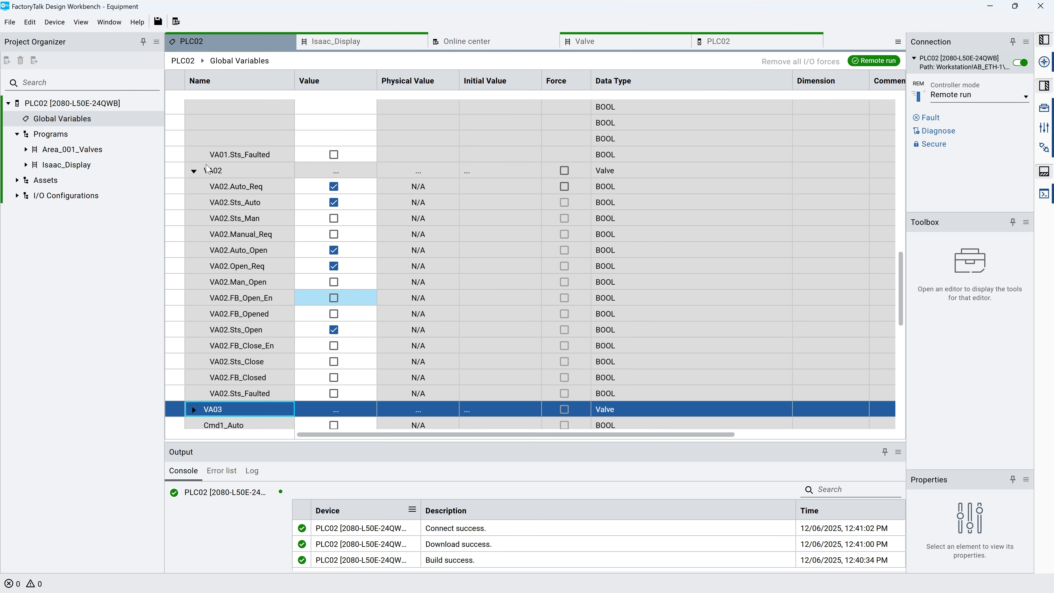
pyautogui.scroll(1, 207, 165)
pyautogui.click(194, 225)
pyautogui.scroll(5, 202, 226)
pyautogui.click(194, 206)
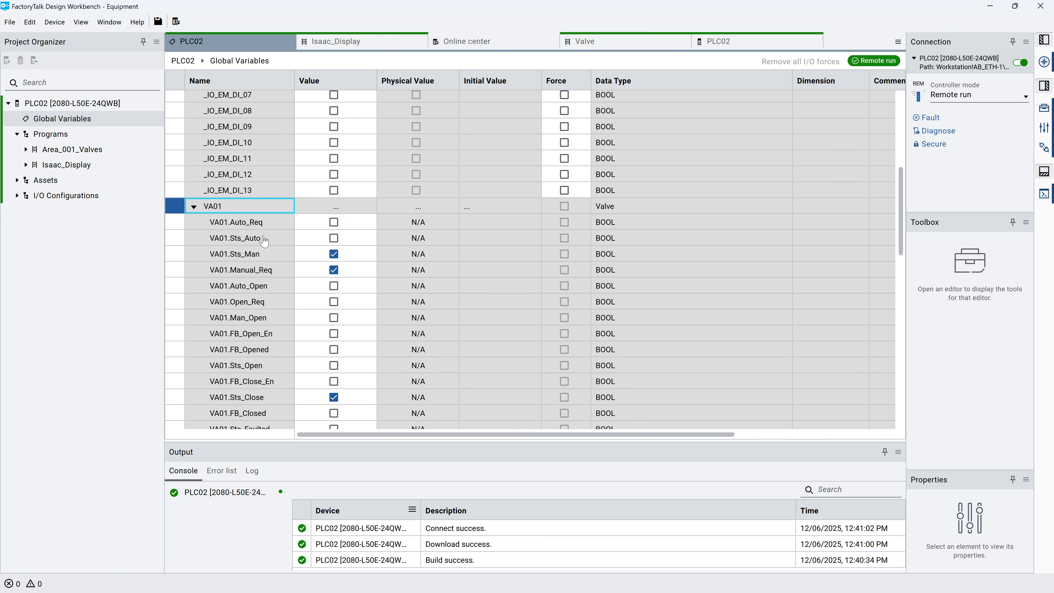
pyautogui.click(194, 207)
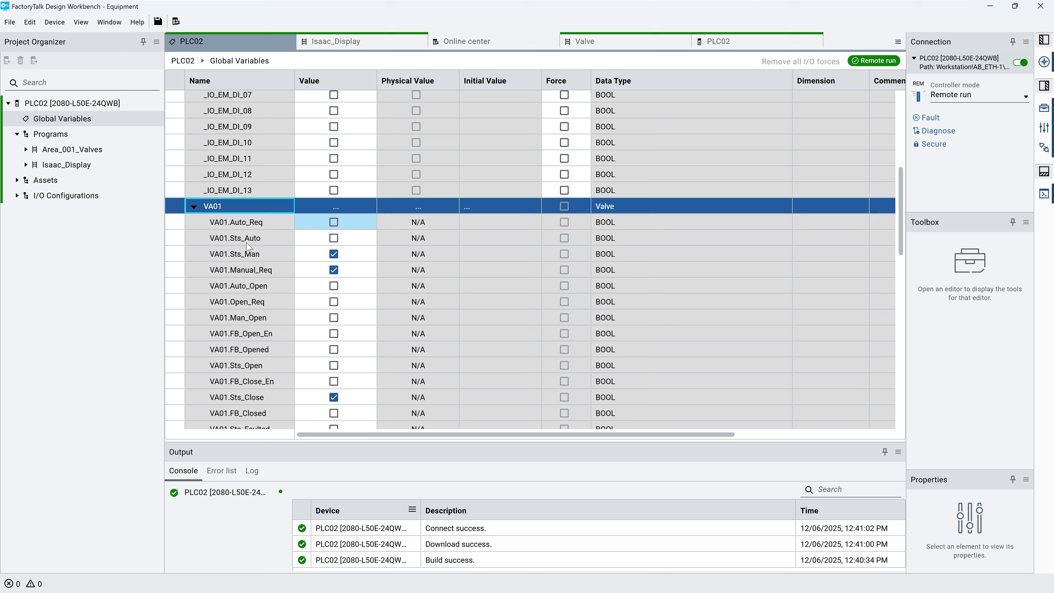
# Step: Open the Area_001_Valves program and review the Valve block rungs for VA01, VA02 and VA03
pyautogui.doubleClick(57, 153)
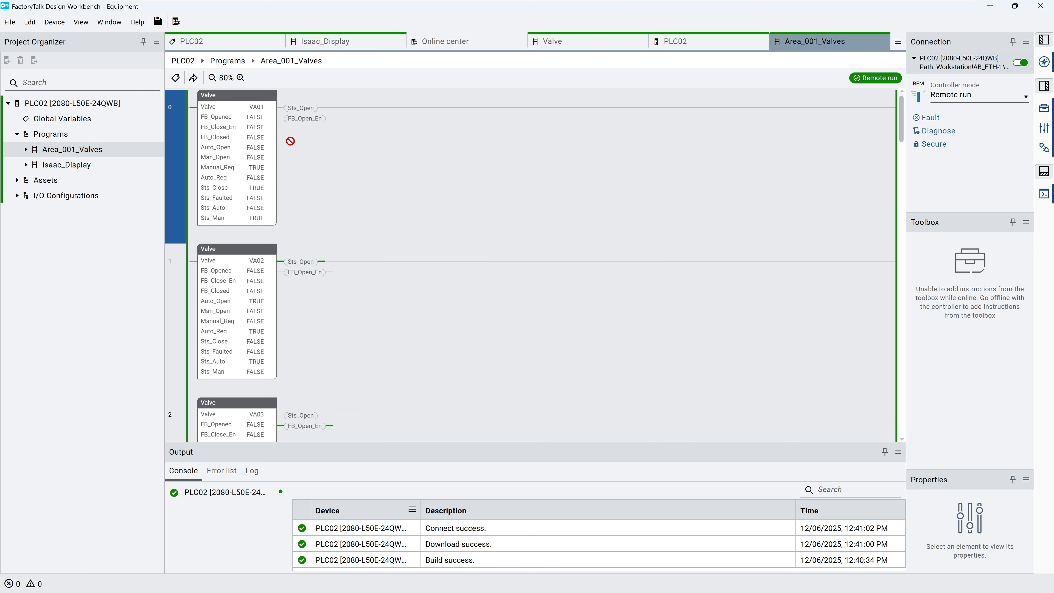
pyautogui.scroll(-2, 327, 189)
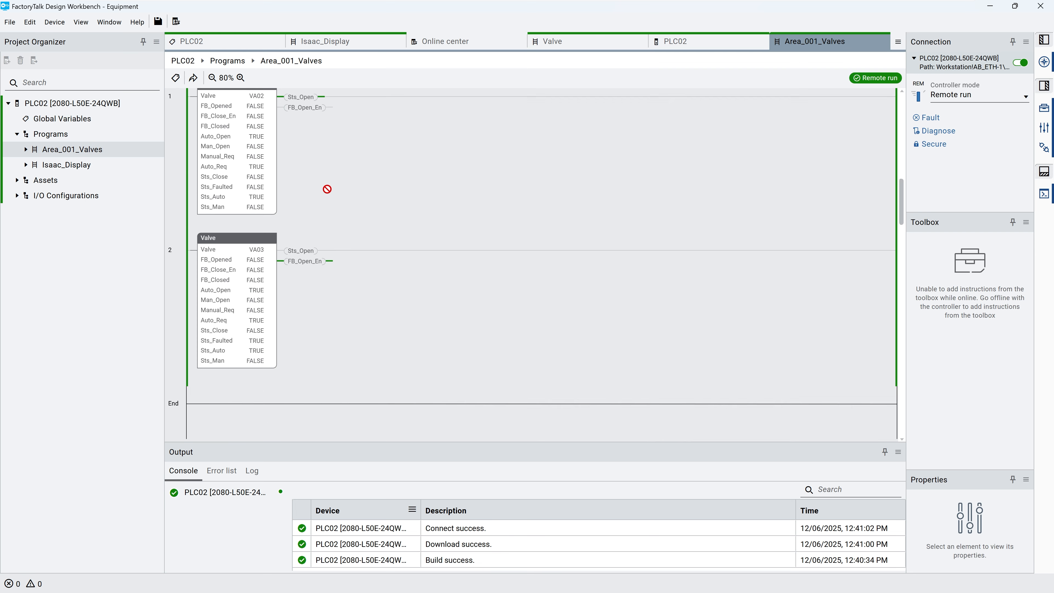
pyautogui.scroll(2, 327, 189)
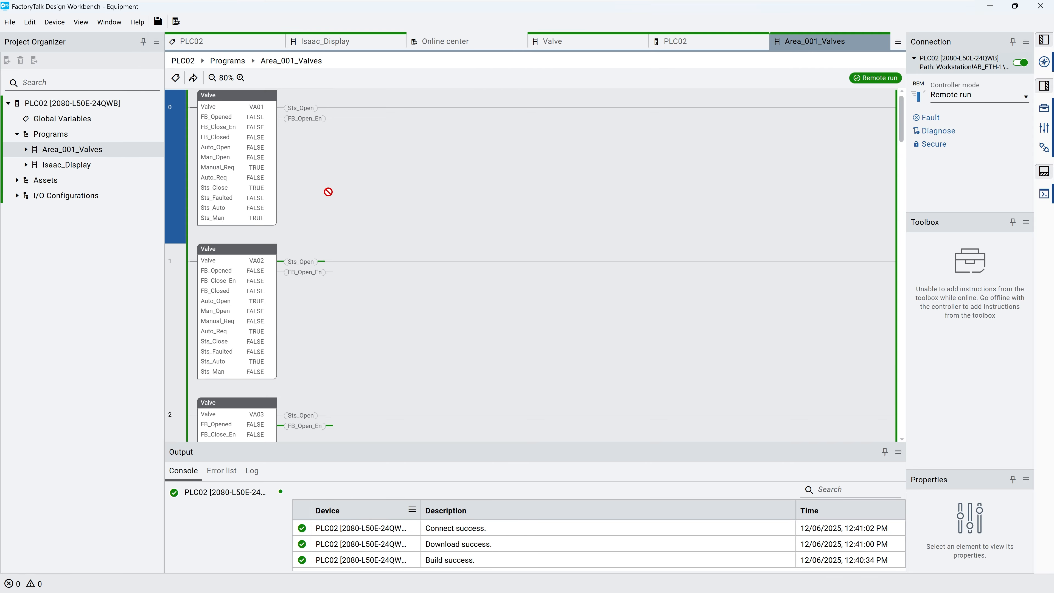
# Step: Show the Valve user-defined function block and review its mode, open, close and fault ladder logic through the last rung
pyautogui.click(17, 180)
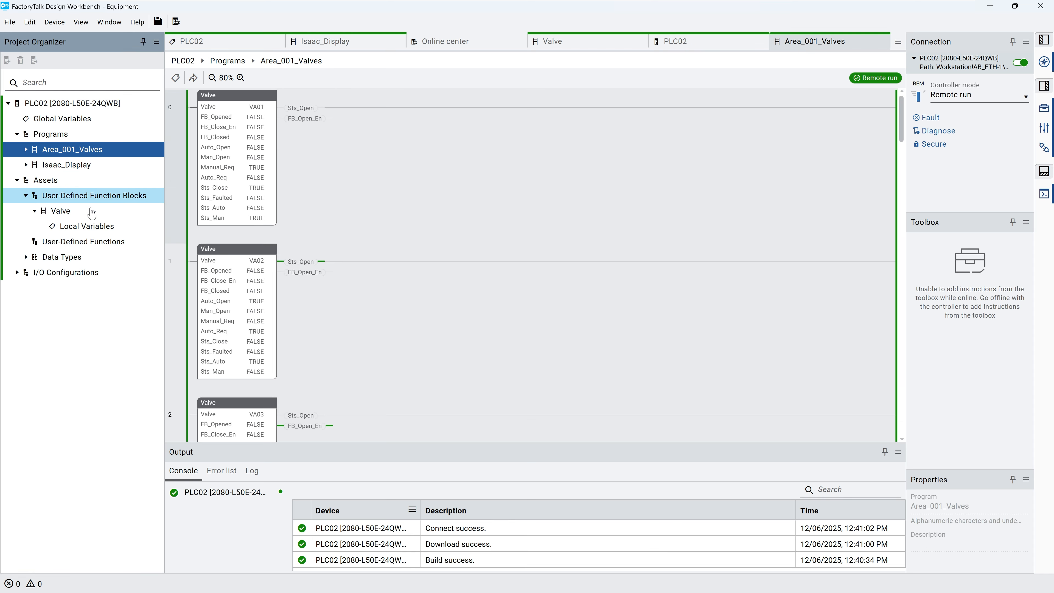
pyautogui.click(97, 211)
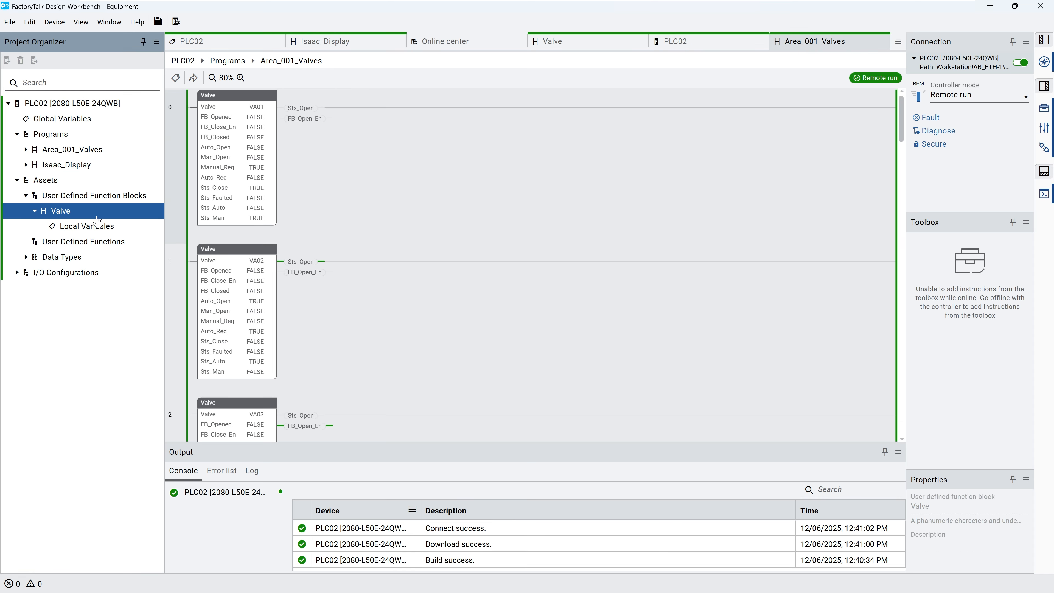
pyautogui.click(560, 44)
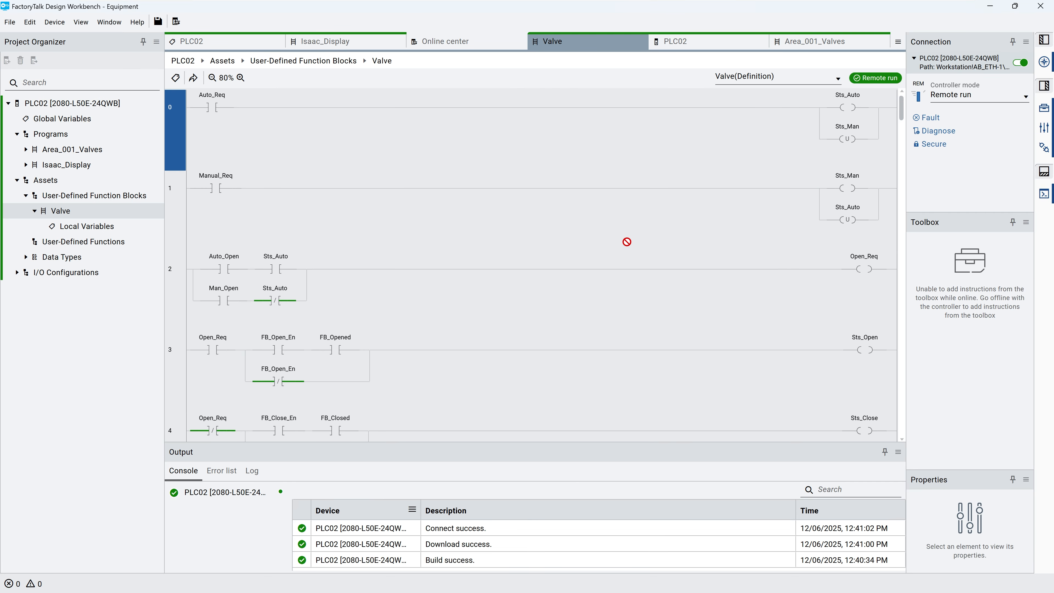
pyautogui.scroll(-10, 643, 213)
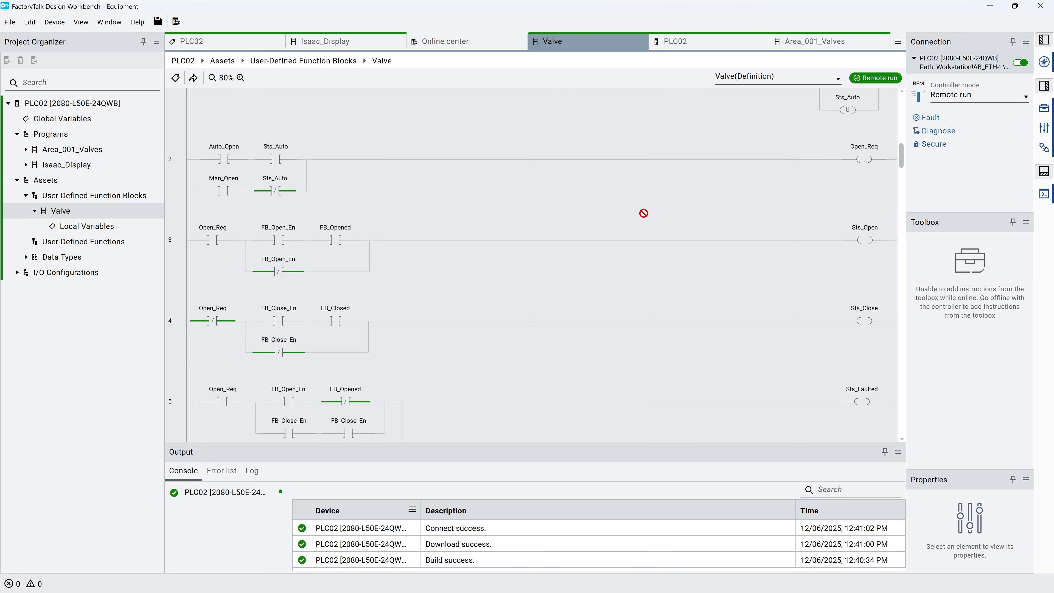
pyautogui.scroll(-2, 644, 213)
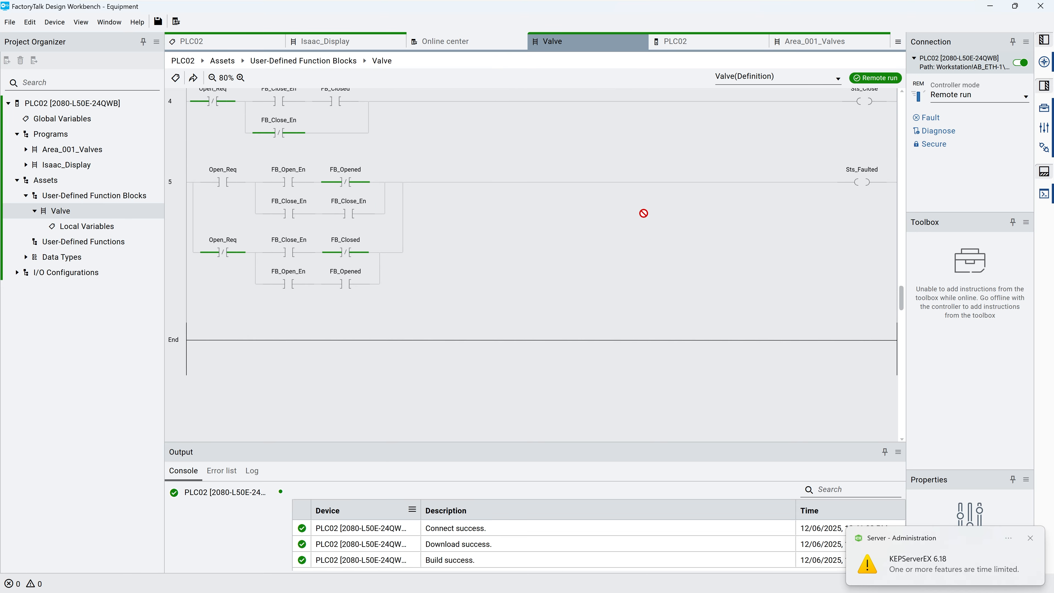
pyautogui.scroll(5, 646, 213)
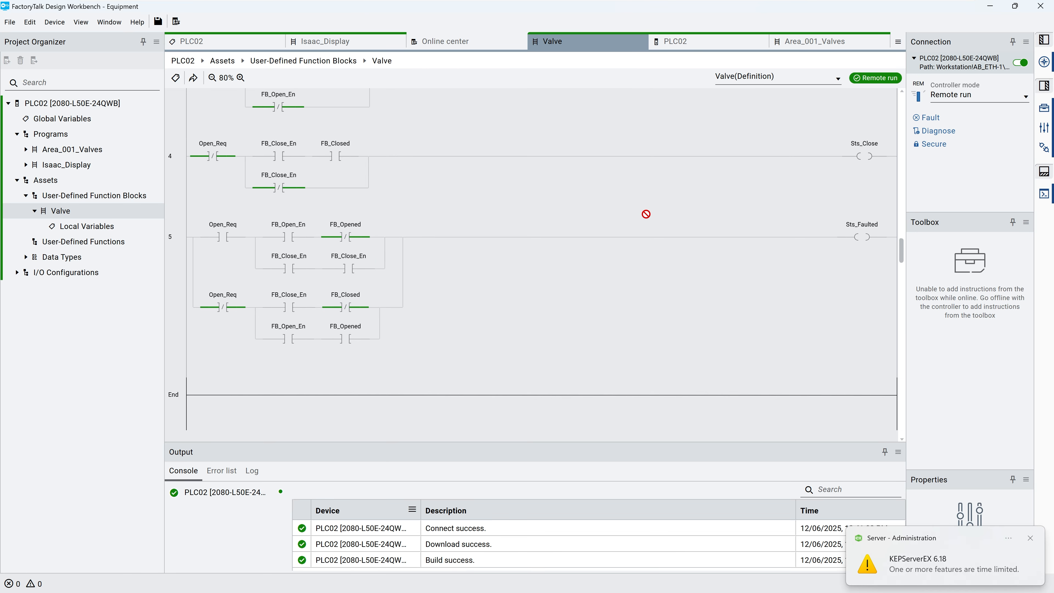
# Step: Return to the Area_001_Valves program and shrink the Output pane to examine all three valve blocks together
pyautogui.click(807, 41)
pyautogui.scroll(-3, 244, 208)
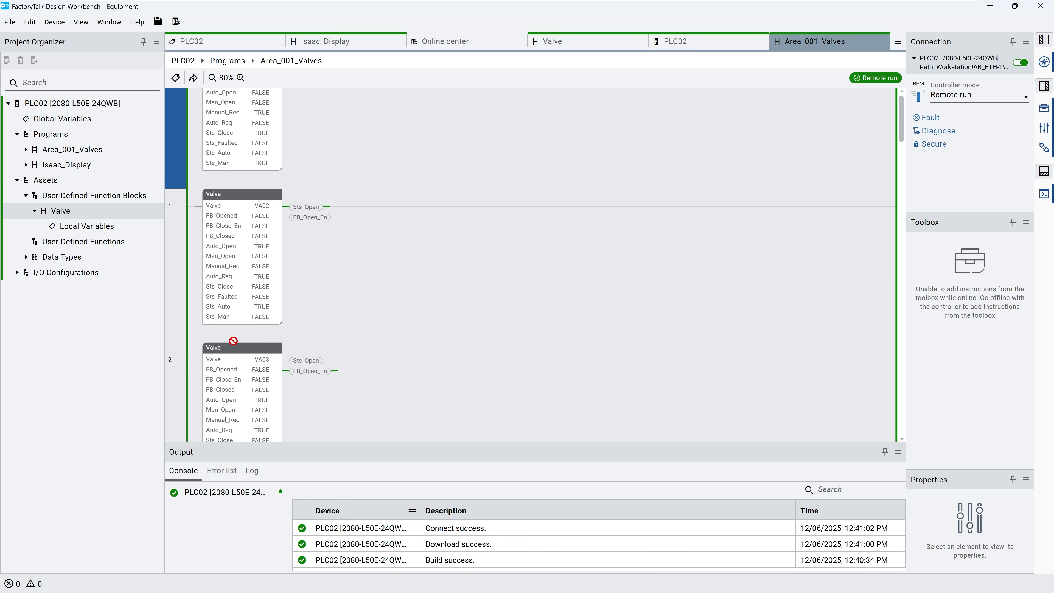
pyautogui.moveTo(326, 451); pyautogui.dragTo(332, 525)
pyautogui.scroll(3, 547, 318)
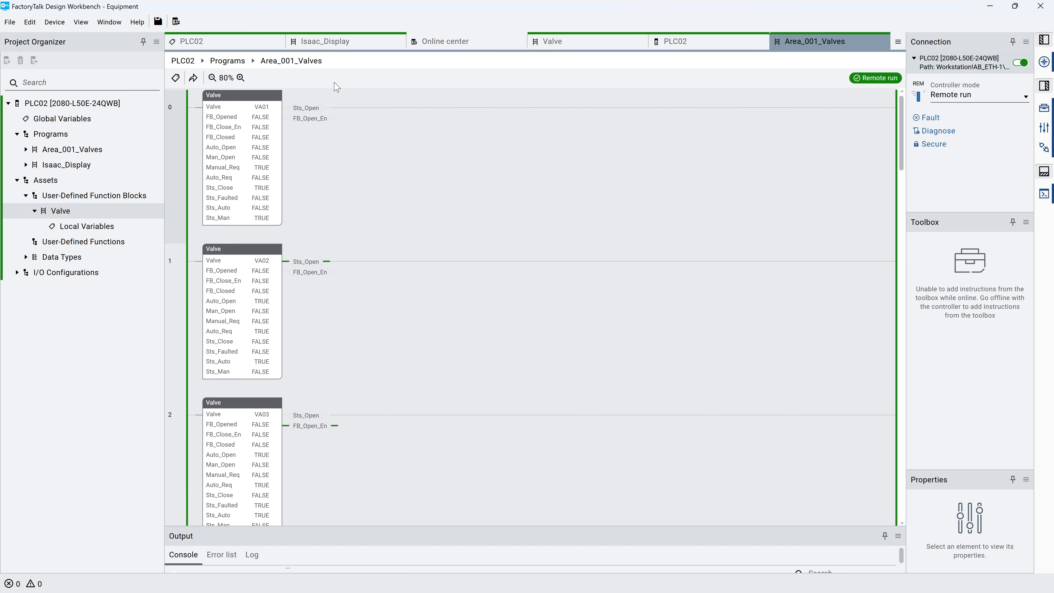
# Step: Review the Isaac_Display rungs mapping each valve's faulted, open and manual status to its display bits, and return to the global variables
pyautogui.click(63, 166)
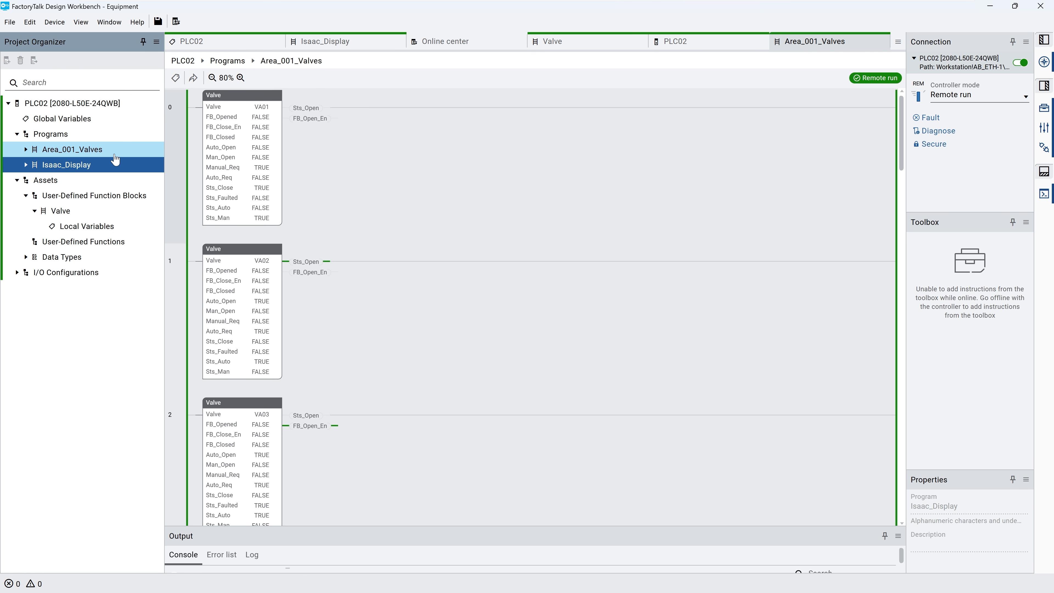
pyautogui.click(352, 41)
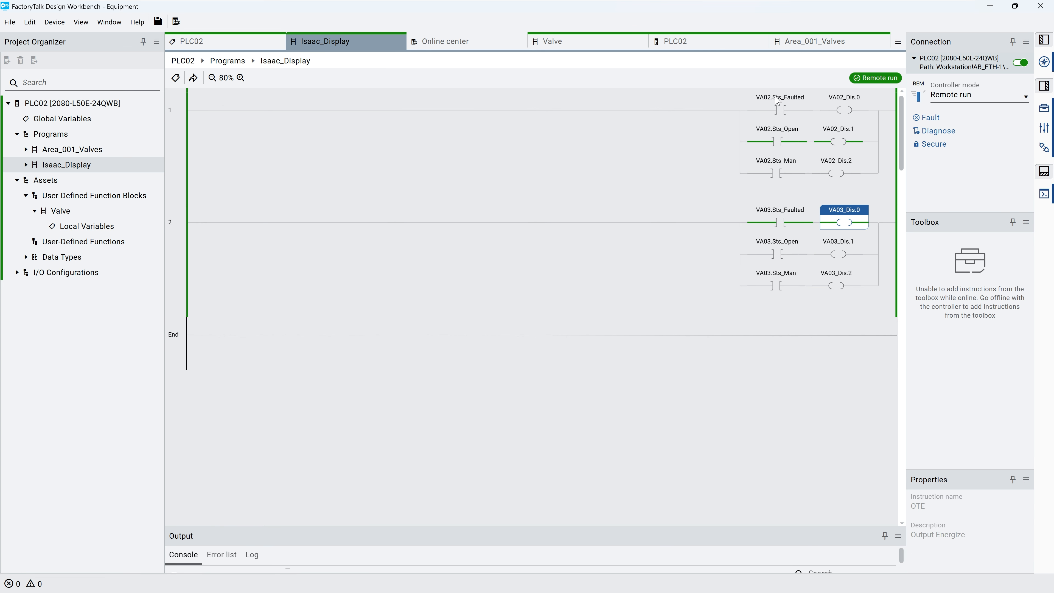
pyautogui.scroll(3, 664, 133)
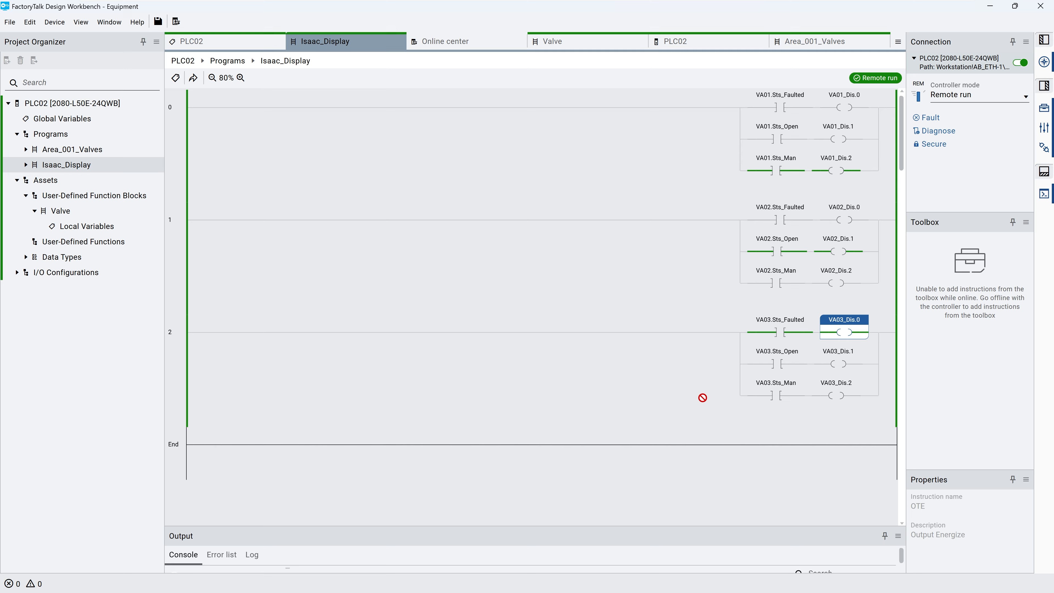
pyautogui.click(414, 271)
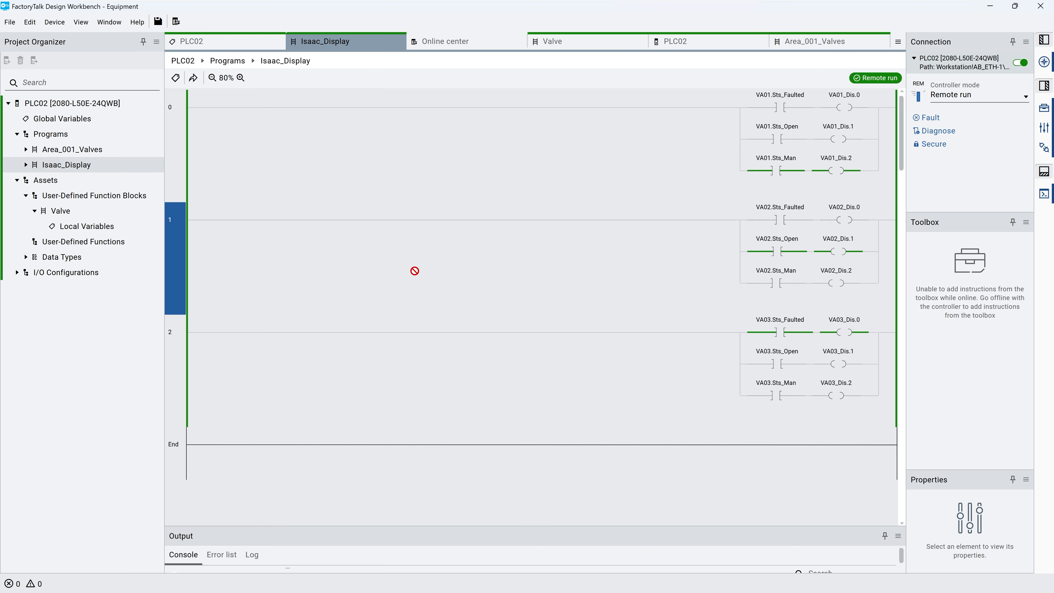
pyautogui.click(182, 133)
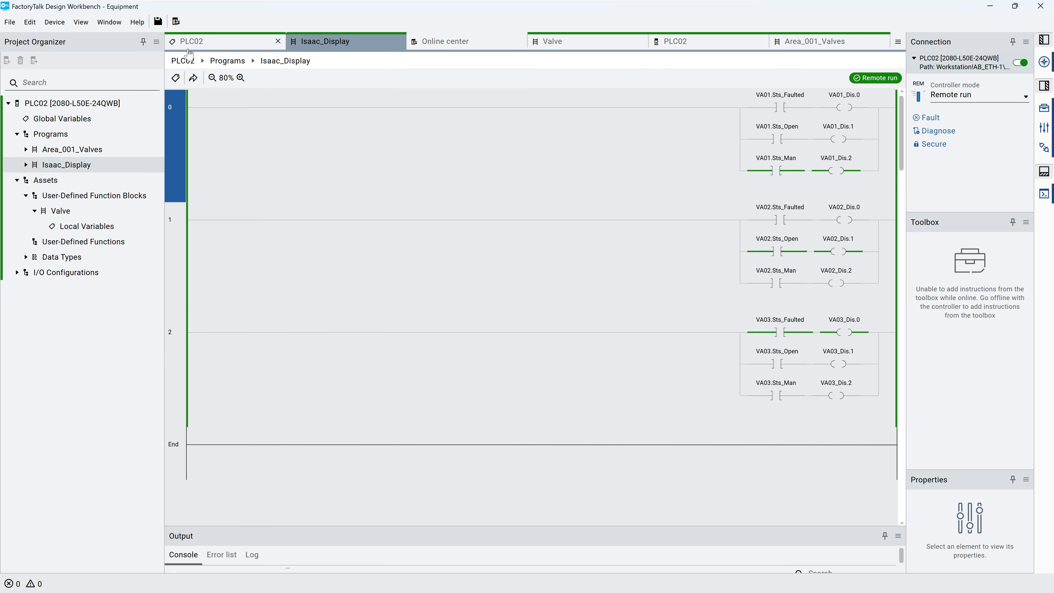
pyautogui.click(192, 40)
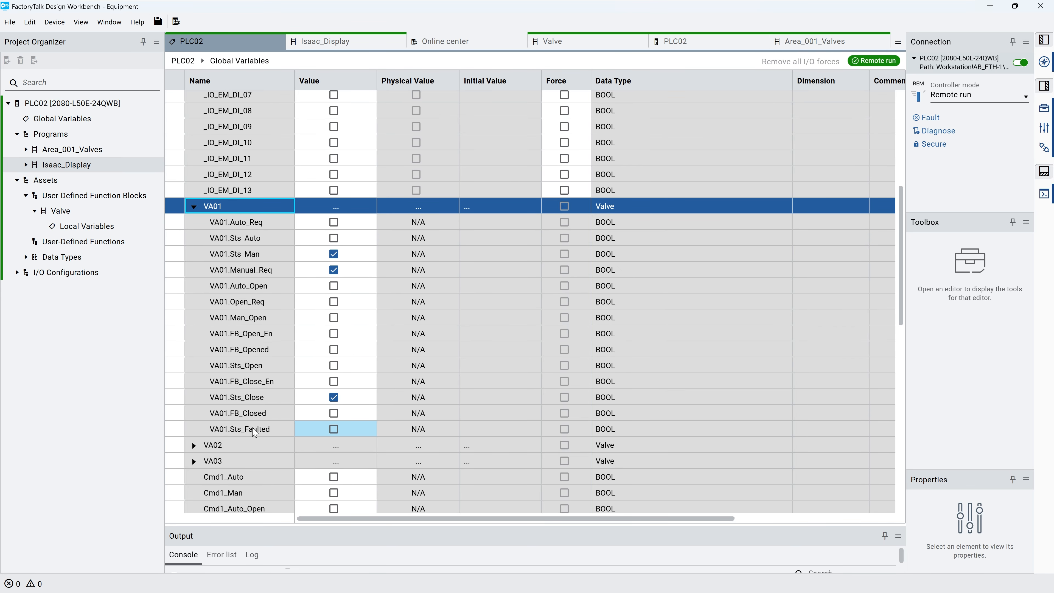
# Step: Switch to KEPServerEX and add tags VA01, VA02 and VA03 to the L50E device, addressed VA01_Dis, VA02_Dis and VA03_Dis
pyautogui.click(575, 579)
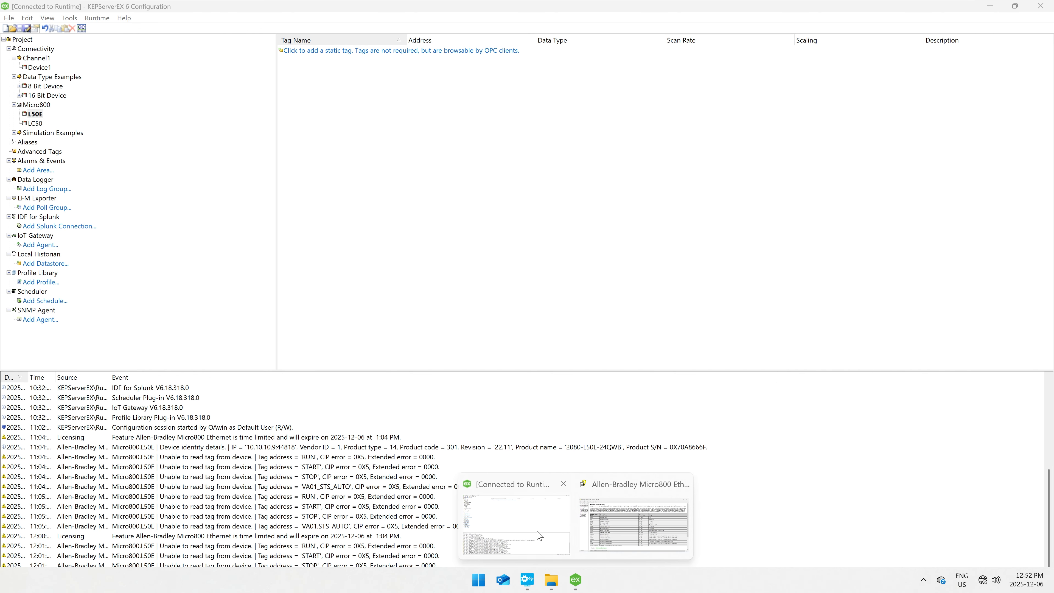
pyautogui.click(539, 535)
pyautogui.rightClick(27, 112)
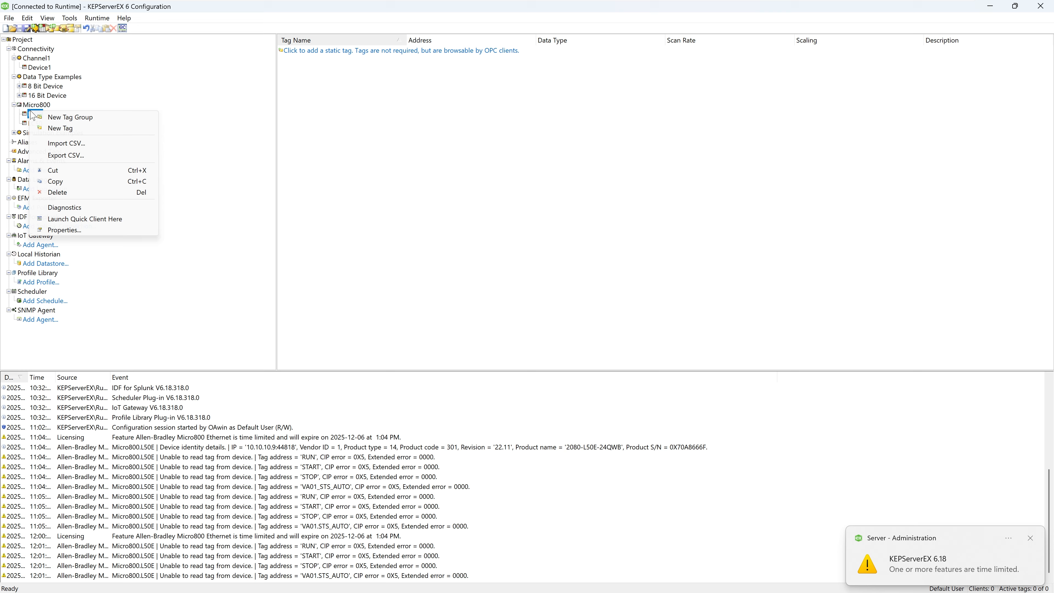
pyautogui.click(62, 131)
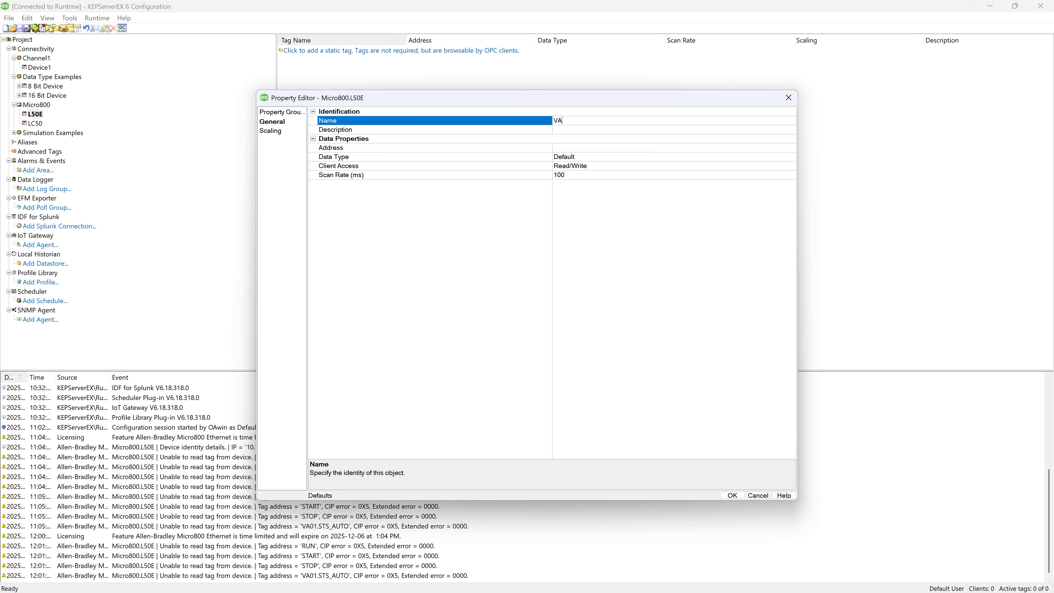
pyautogui.click(566, 147)
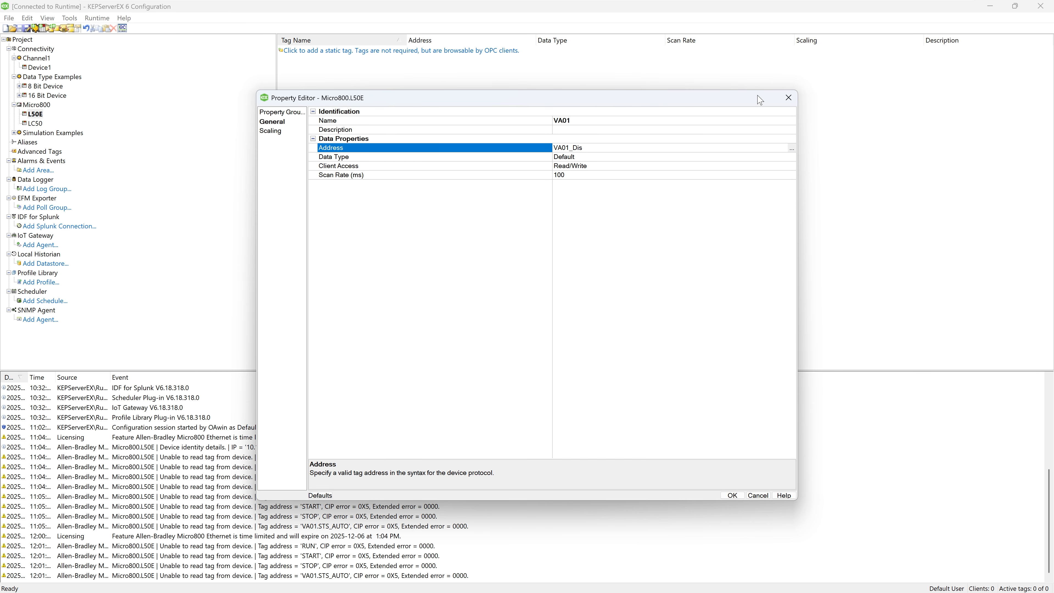
pyautogui.click(767, 157)
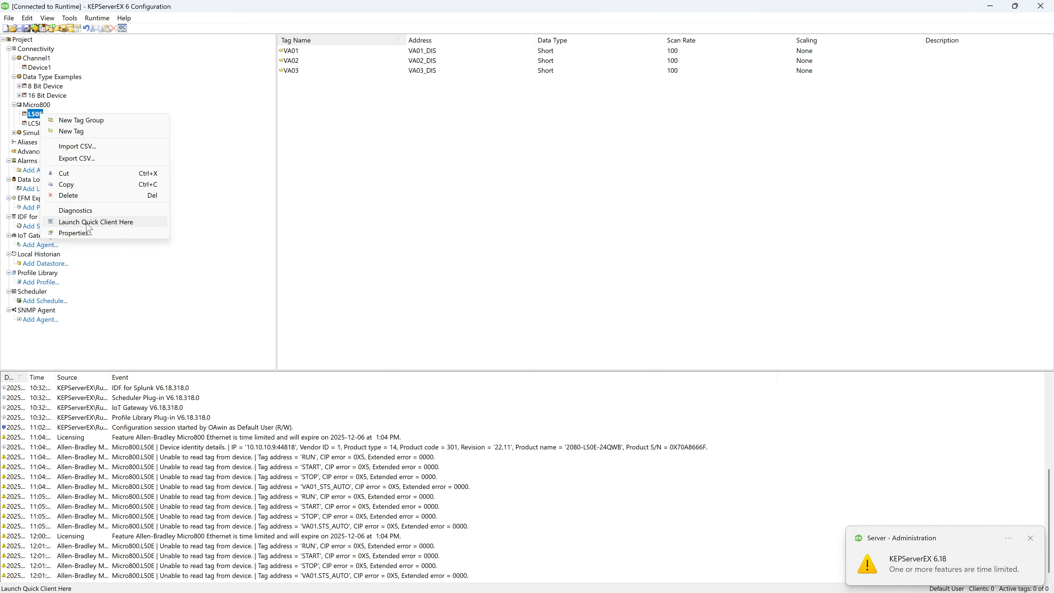
# Step: Launch the Quick Client for the L50E device and return to the Isaac_Display program in FactoryTalk Design Workbench
pyautogui.click(87, 224)
pyautogui.click(990, 6)
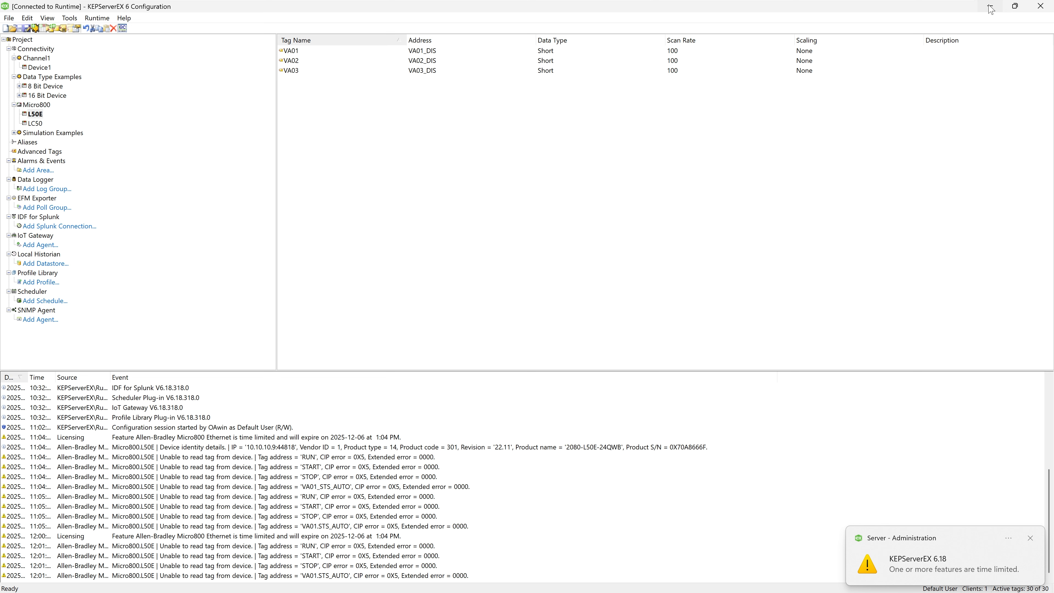
pyautogui.click(315, 44)
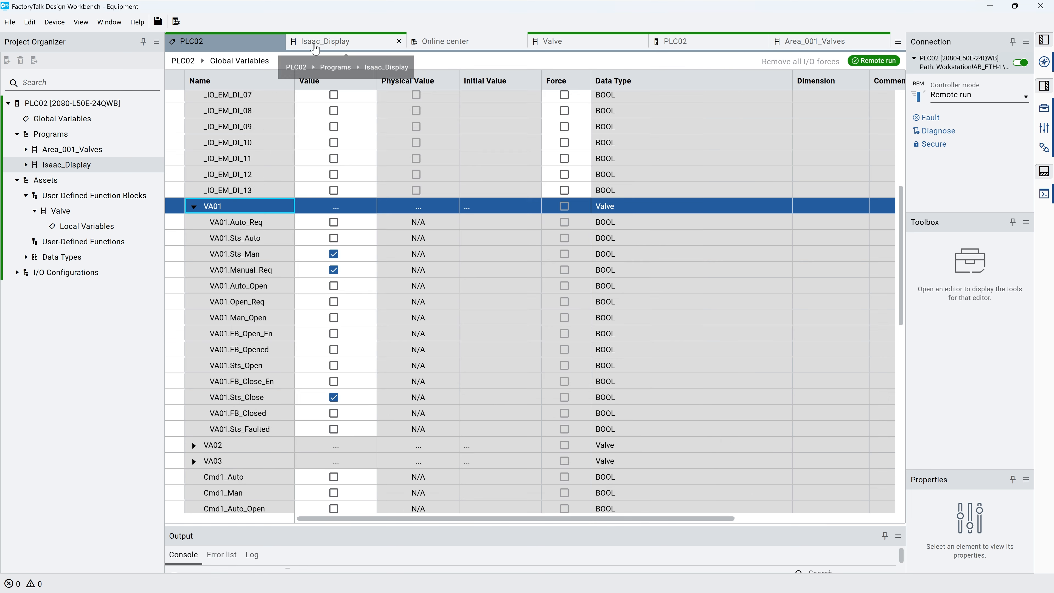
# Step: Switch to Isaac Sim and add one Pylogix PLC Reader node and three Valve Controller nodes to the ActionGraph
pyautogui.click(588, 580)
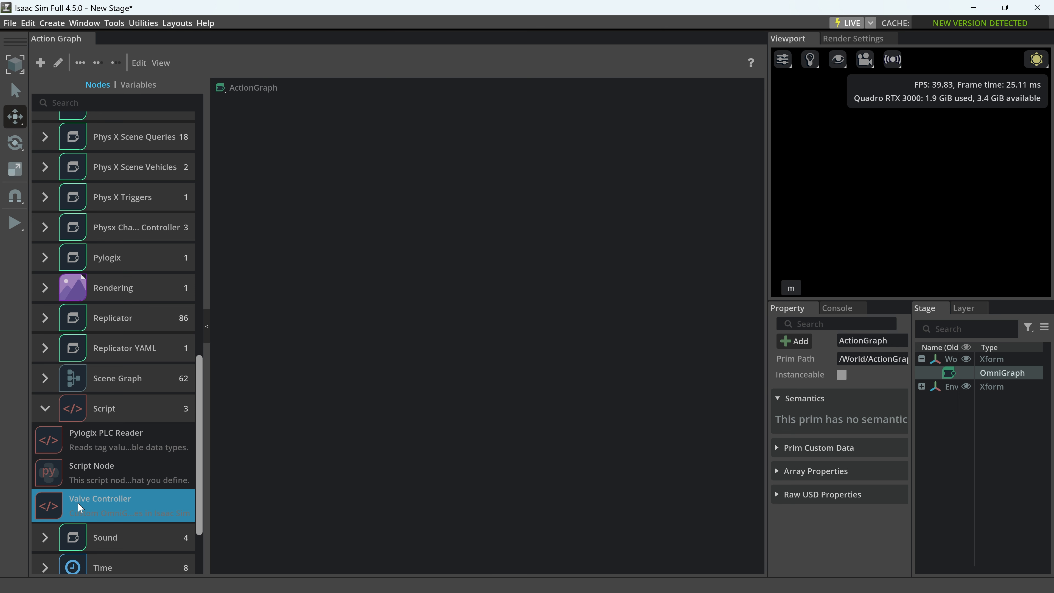
pyautogui.click(78, 502)
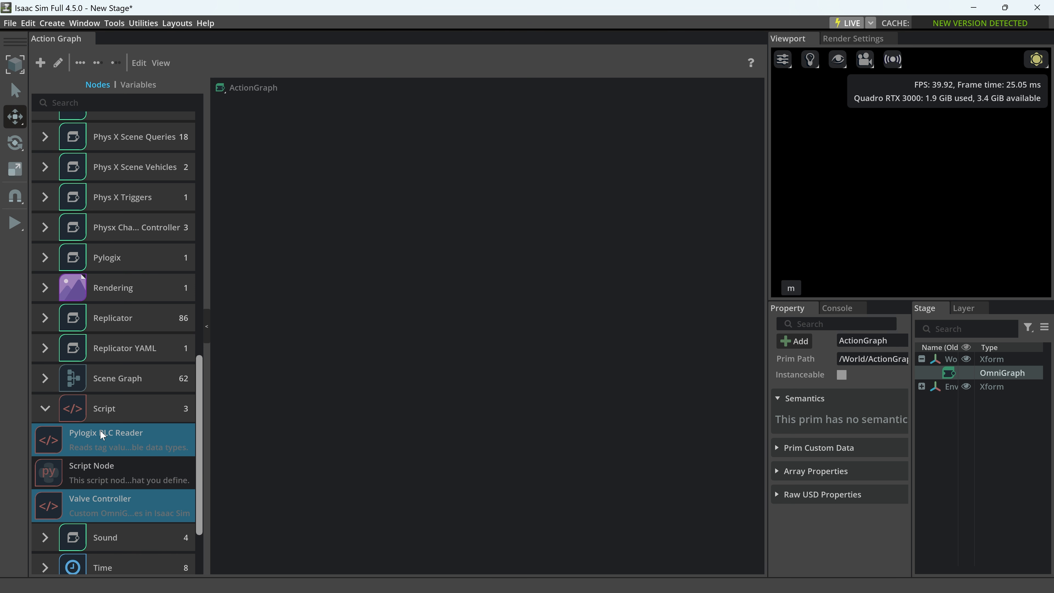
pyautogui.moveTo(102, 435); pyautogui.dragTo(317, 93)
pyautogui.moveTo(100, 502); pyautogui.dragTo(522, 95)
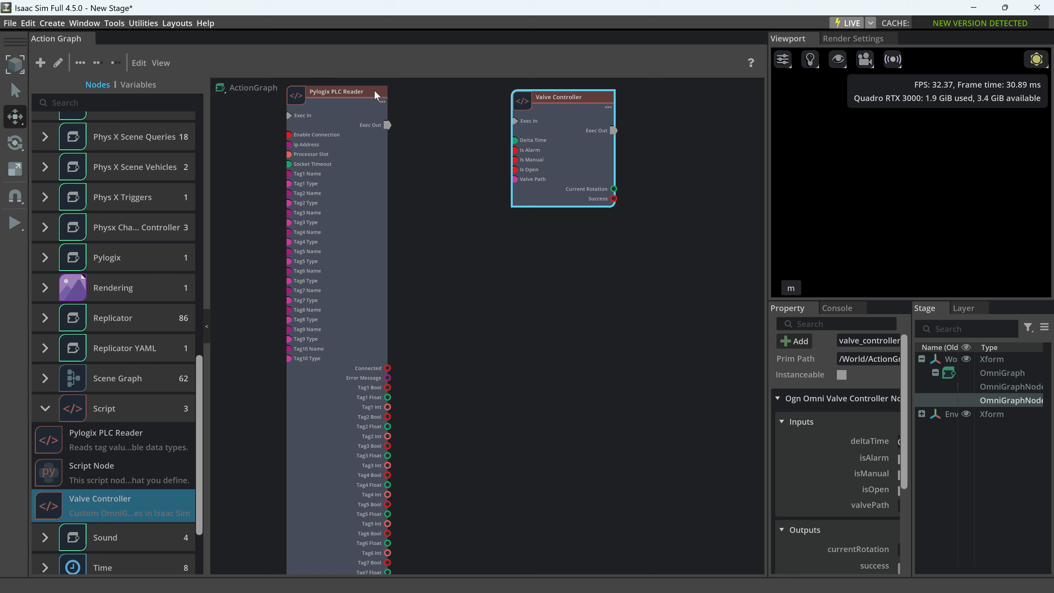
pyautogui.moveTo(377, 95); pyautogui.dragTo(411, 99)
pyautogui.moveTo(100, 503); pyautogui.dragTo(508, 262)
pyautogui.moveTo(100, 503); pyautogui.dragTo(518, 449)
# Step: Set the PLC Reader's tag names 1 to 9 to bits 0, 1 and 2 of VA01_Dis, VA02_Dis and VA03_Dis
pyautogui.click(357, 188)
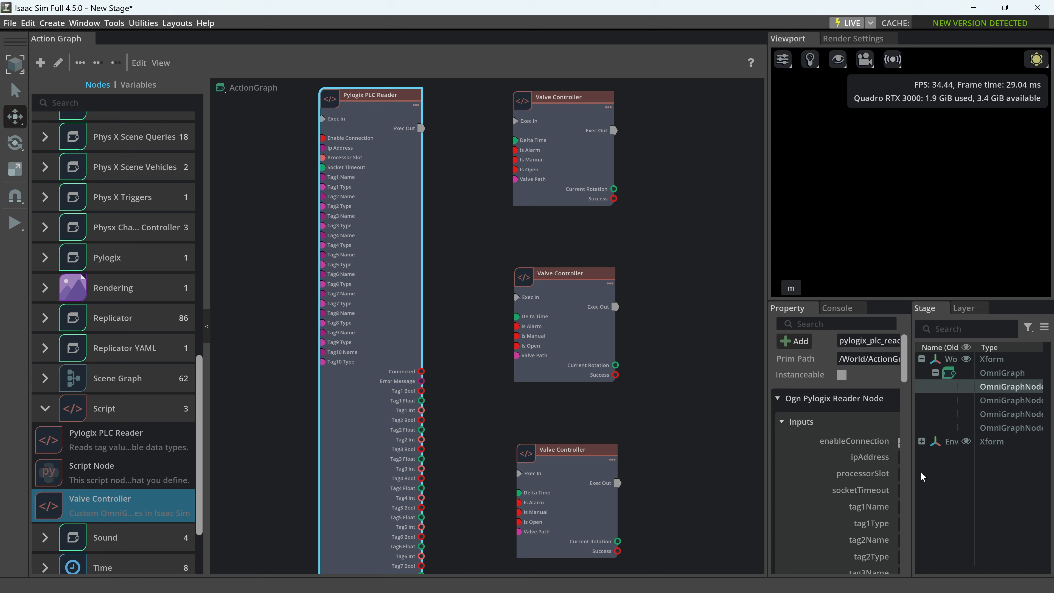
pyautogui.moveTo(768, 376); pyautogui.dragTo(685, 371)
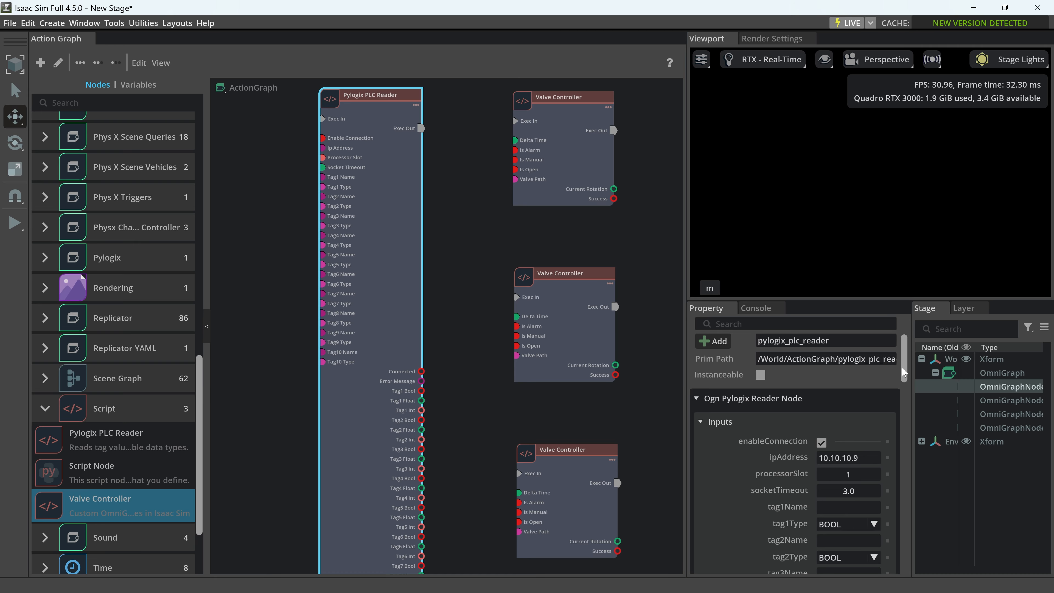
pyautogui.moveTo(911, 415); pyautogui.dragTo(945, 416)
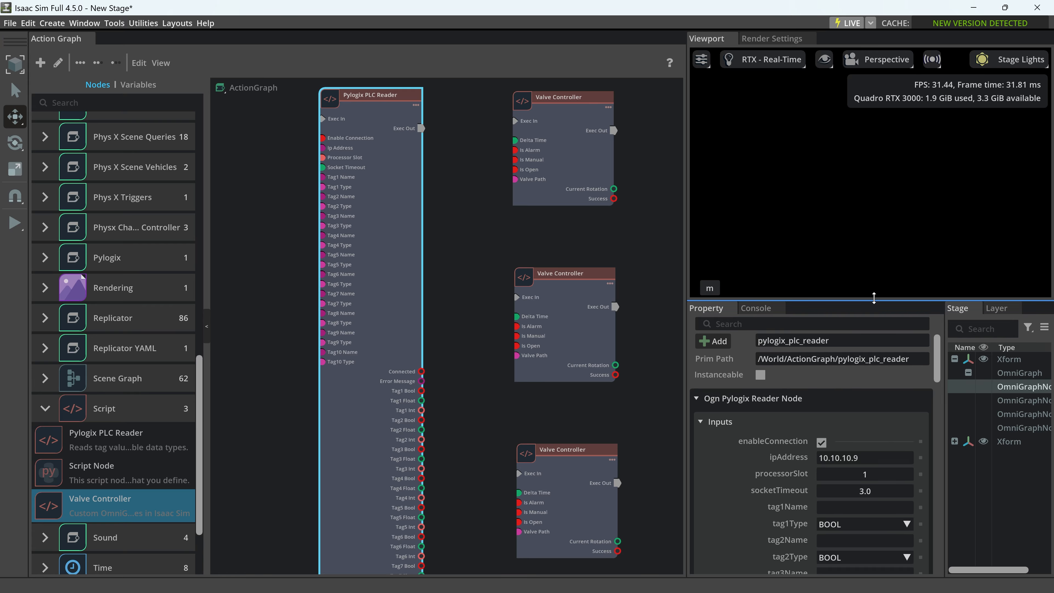
pyautogui.moveTo(880, 300); pyautogui.dragTo(878, 168)
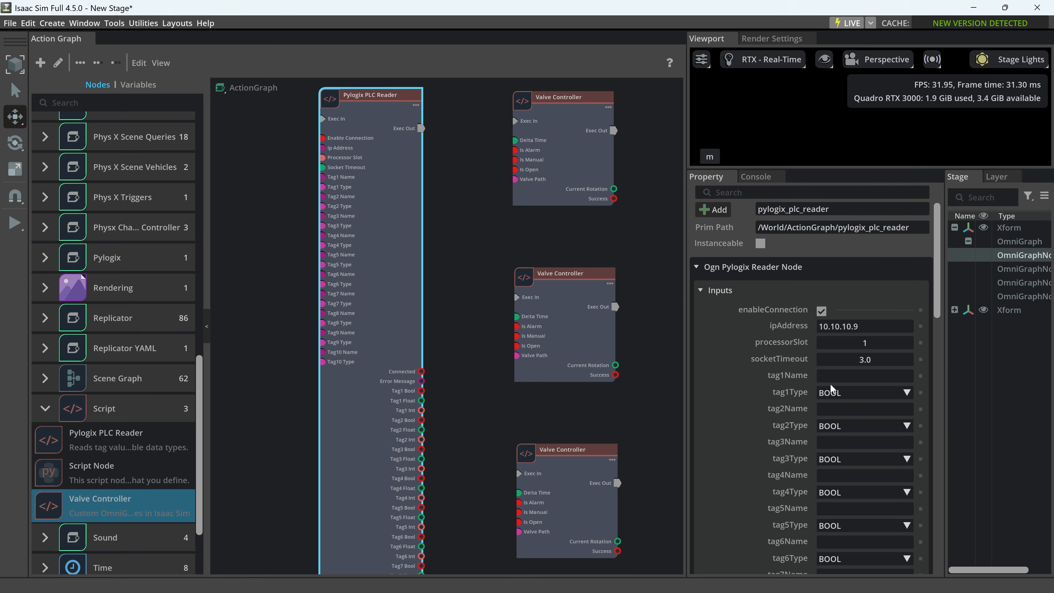
pyautogui.write('VA01_Dis.0')
pyautogui.press('Return')
pyautogui.hotkey('ctrl', 'c')
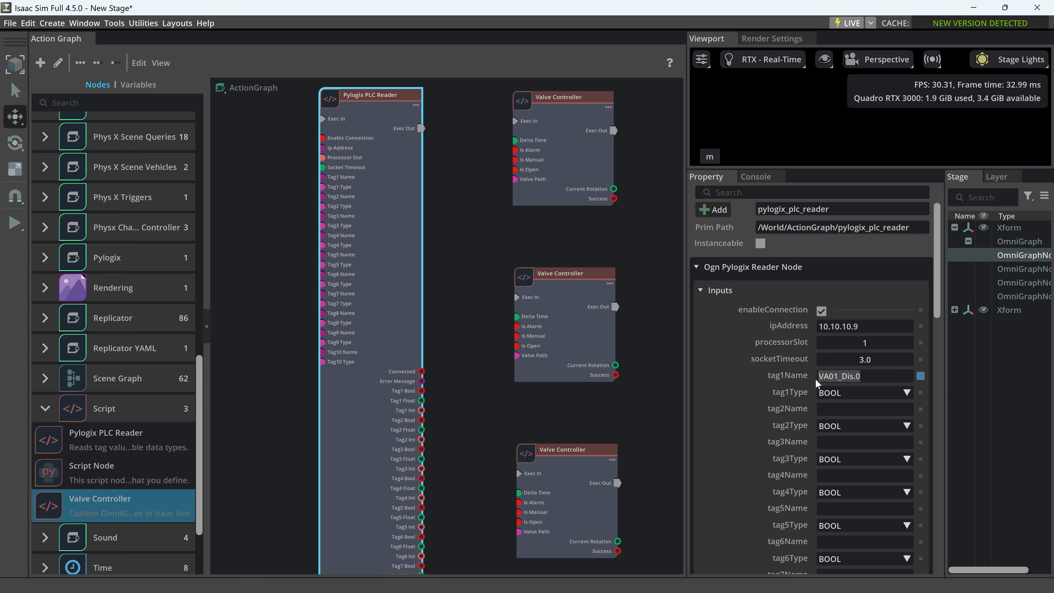
pyautogui.click(847, 408)
pyautogui.hotkey('ctrl', 'v')
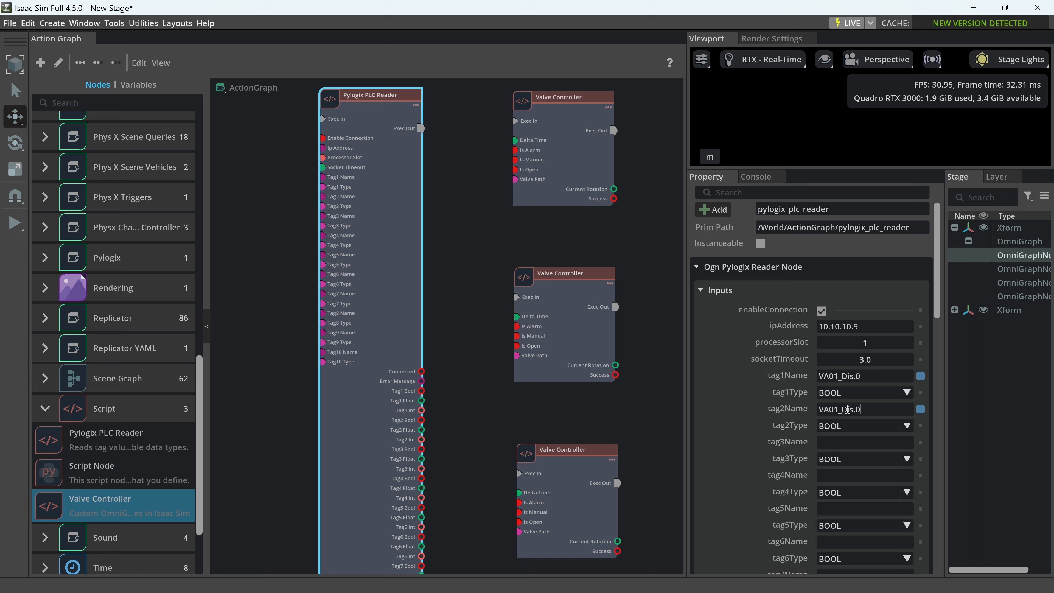
pyautogui.write('1')
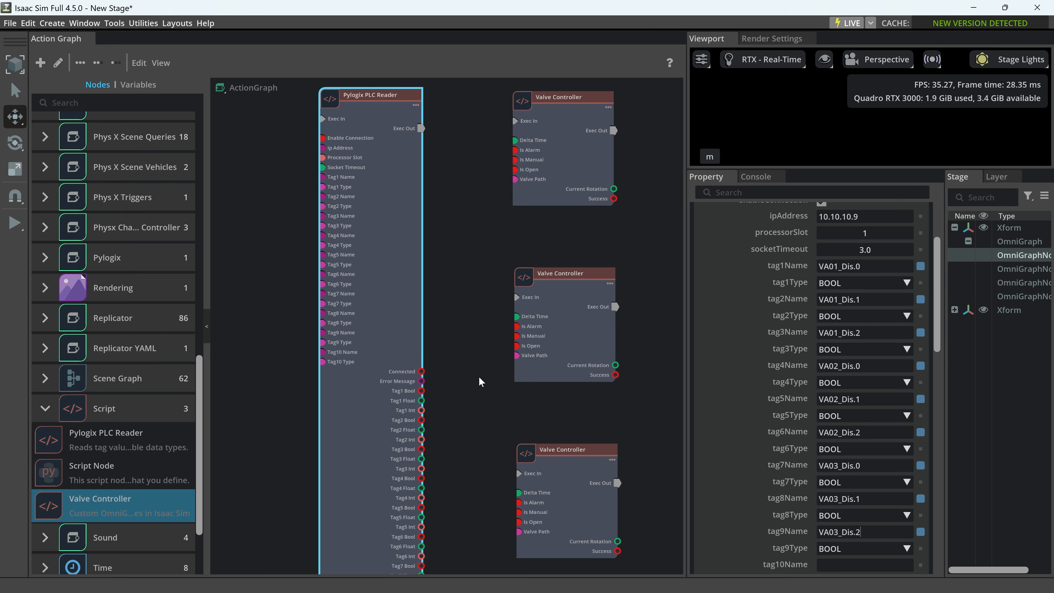
pyautogui.click(479, 381)
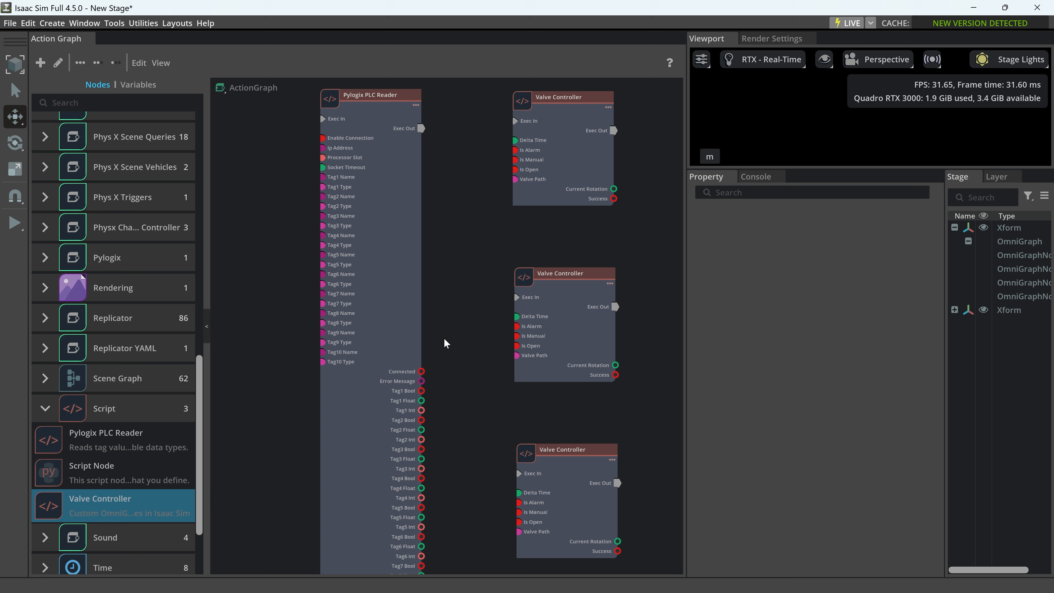
# Step: Add an On Tick event node in front of the Pylogix PLC Reader, shifting the reader to make room
pyautogui.scroll(3, 112, 241)
pyautogui.scroll(5, 112, 241)
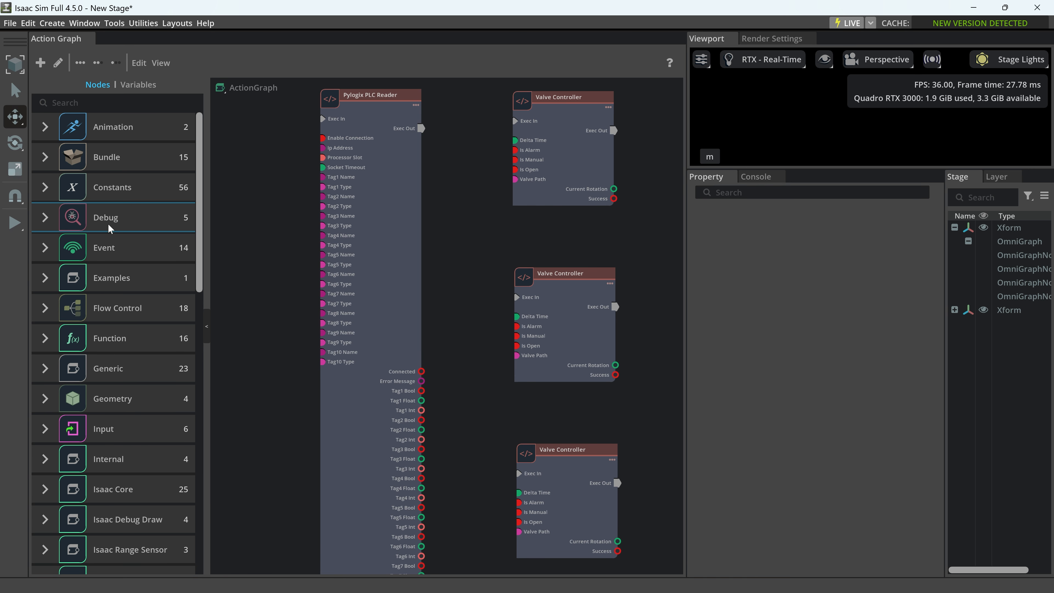
pyautogui.click(45, 248)
pyautogui.moveTo(367, 107); pyautogui.dragTo(397, 105)
pyautogui.moveTo(79, 568); pyautogui.dragTo(257, 105)
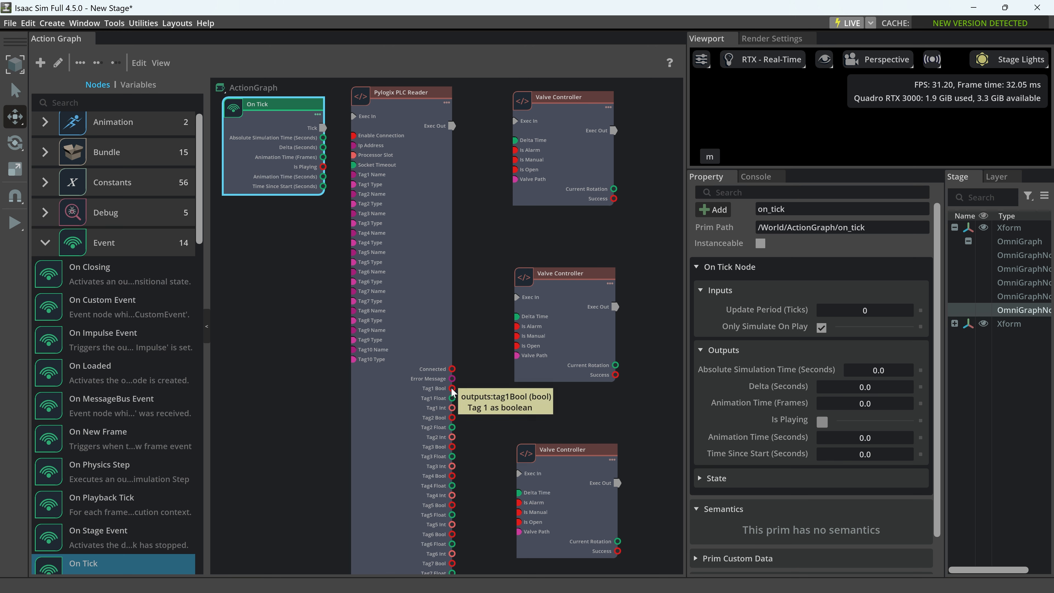
# Step: Wire On Tick through the PLC Reader to all three Valve Controllers, connecting each valve's tag Bools to Is Alarm, Is Open and Is Manual
pyautogui.moveTo(586, 272); pyautogui.dragTo(591, 307)
pyautogui.moveTo(575, 98); pyautogui.dragTo(587, 170)
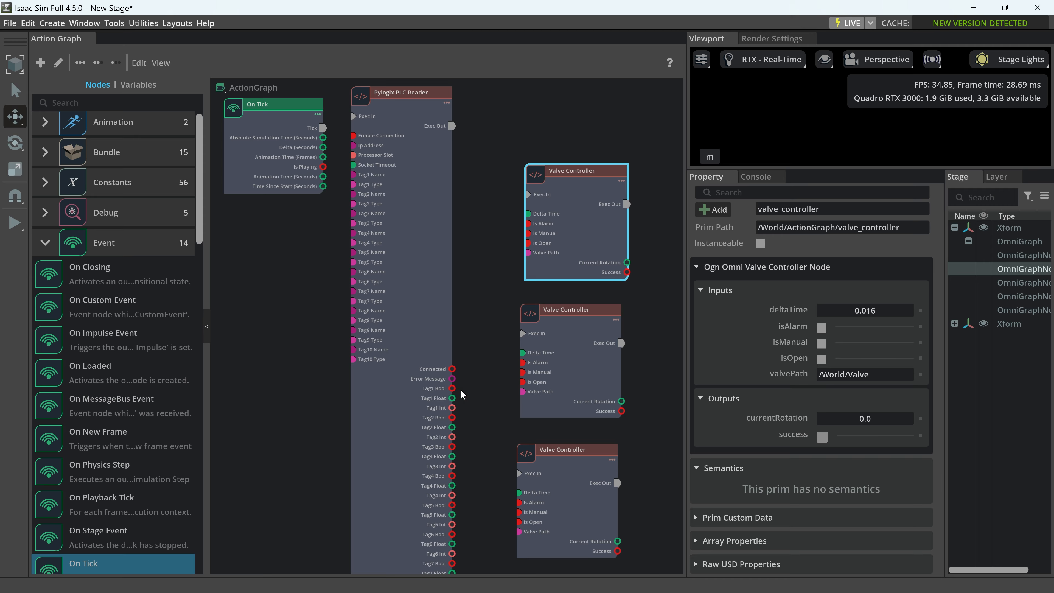
pyautogui.moveTo(452, 388); pyautogui.dragTo(528, 223)
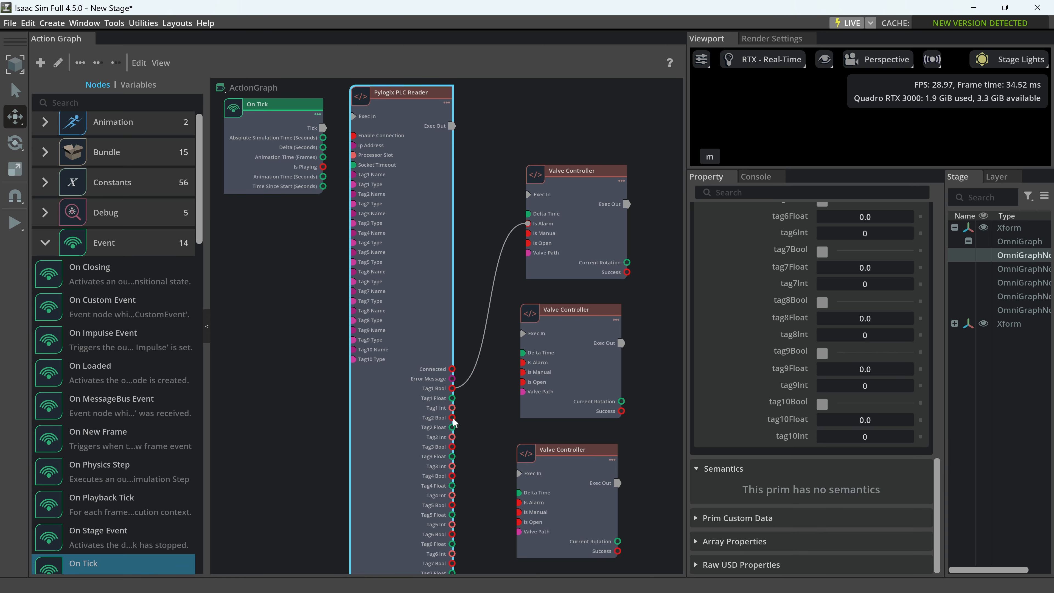
pyautogui.moveTo(452, 418); pyautogui.dragTo(528, 243)
pyautogui.moveTo(451, 446); pyautogui.dragTo(527, 233)
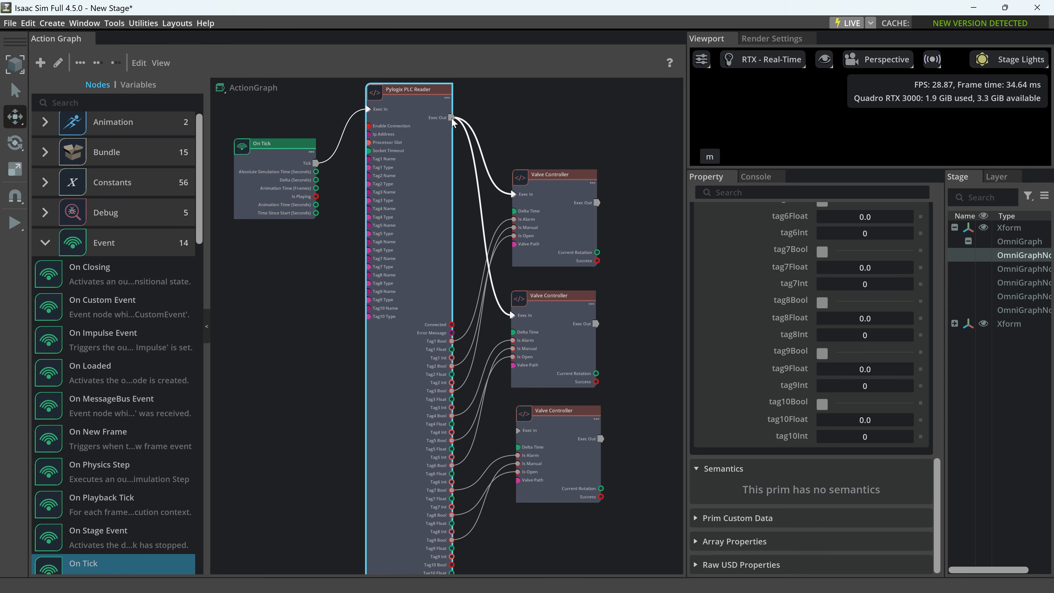
pyautogui.moveTo(452, 118); pyautogui.dragTo(518, 430)
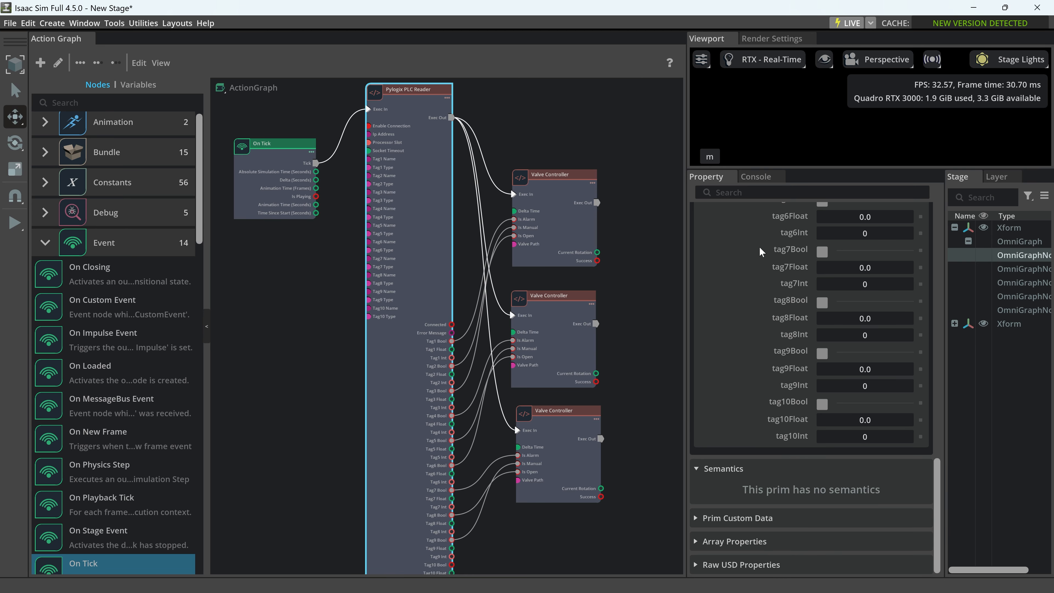
# Step: Run the simulation and examine the PLC Reader's tag outputs and the first Valve Controller's inputs
pyautogui.scroll(15, 835, 328)
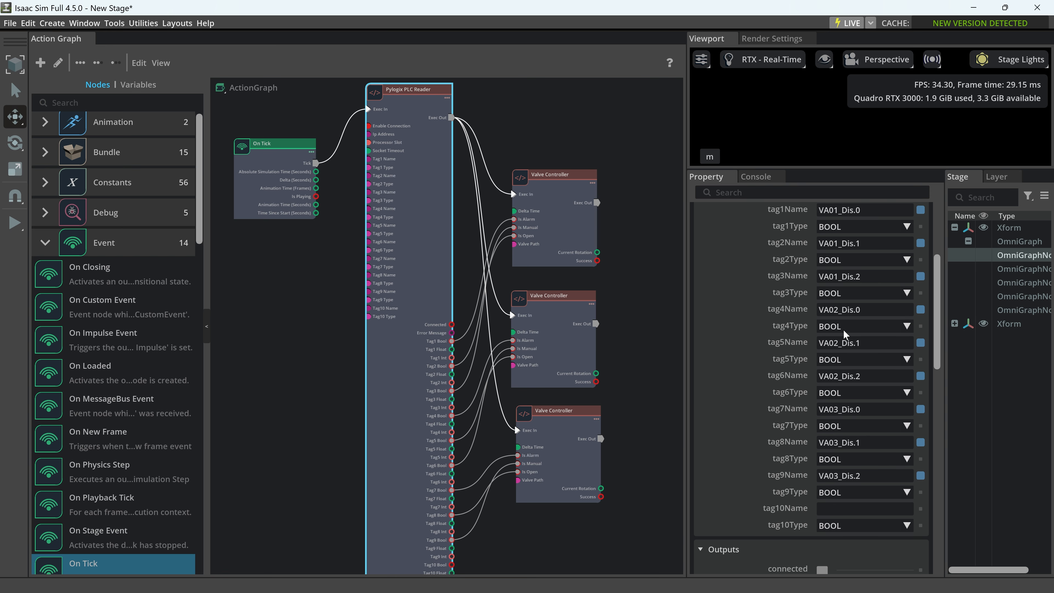
pyautogui.scroll(-15, 849, 336)
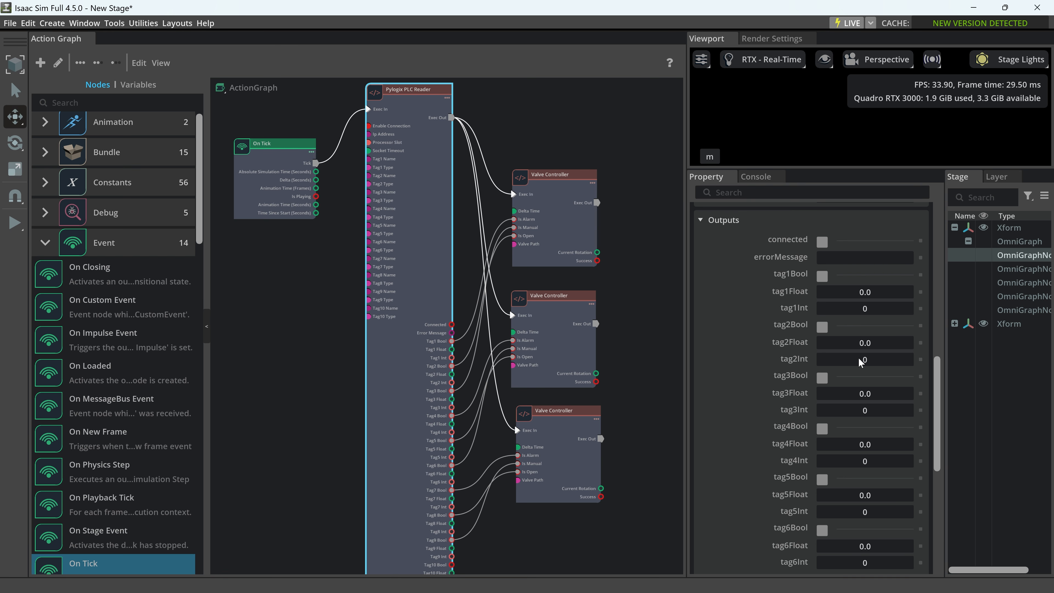
pyautogui.click(9, 226)
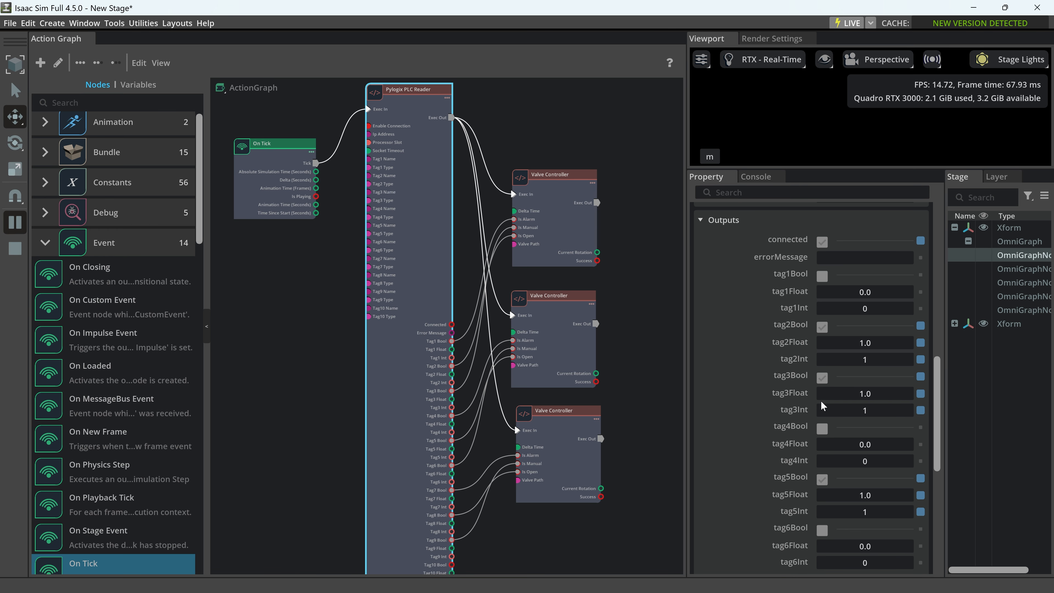
pyautogui.scroll(-2, 816, 461)
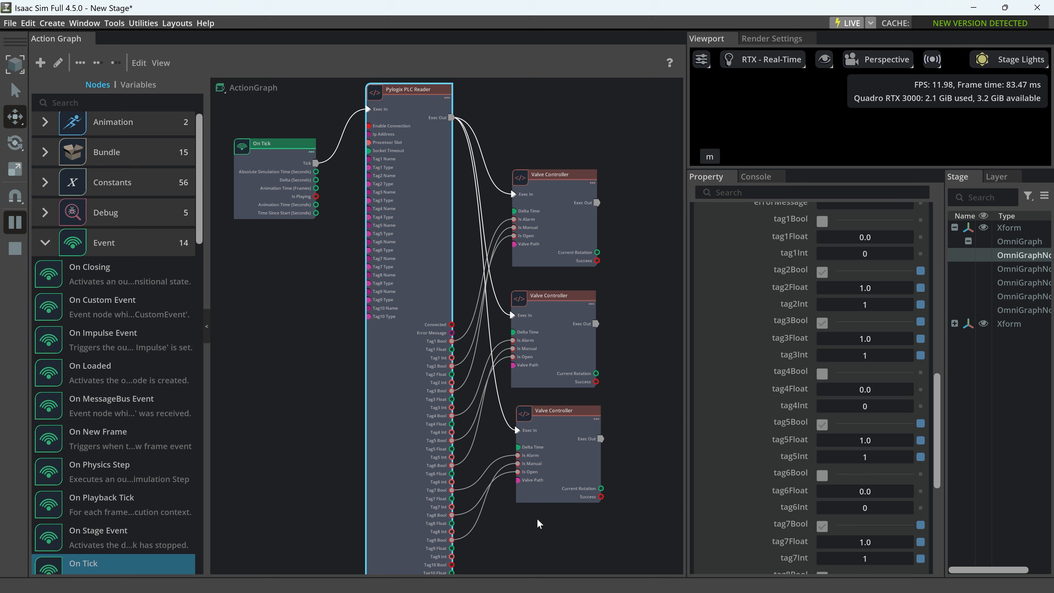
pyautogui.click(565, 223)
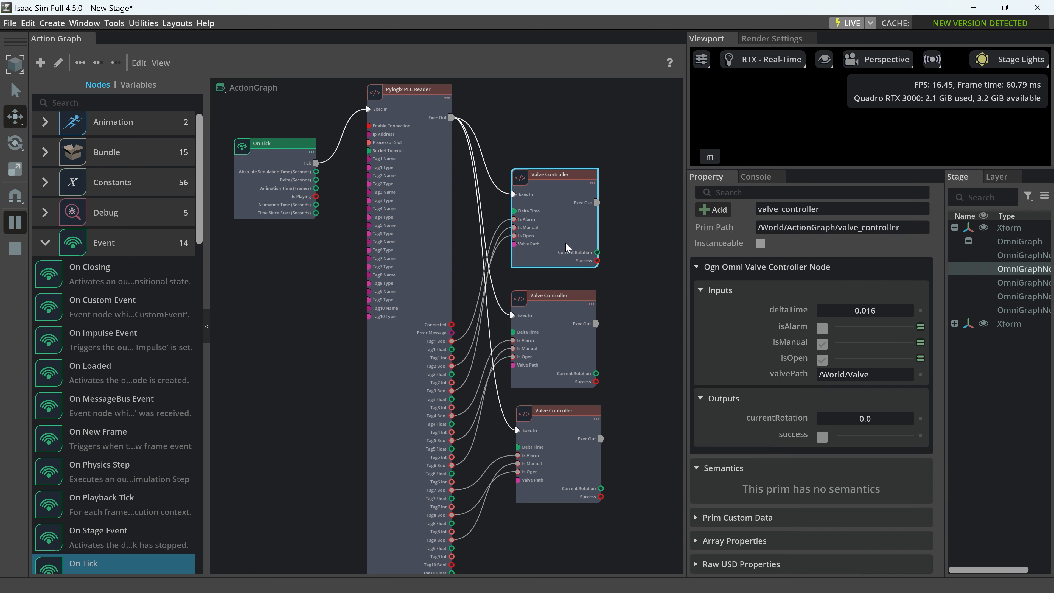
# Step: Examine the isAlarm, isManual and isOpen inputs of the three Valve Controllers, focusing on the second and third
pyautogui.click(566, 357)
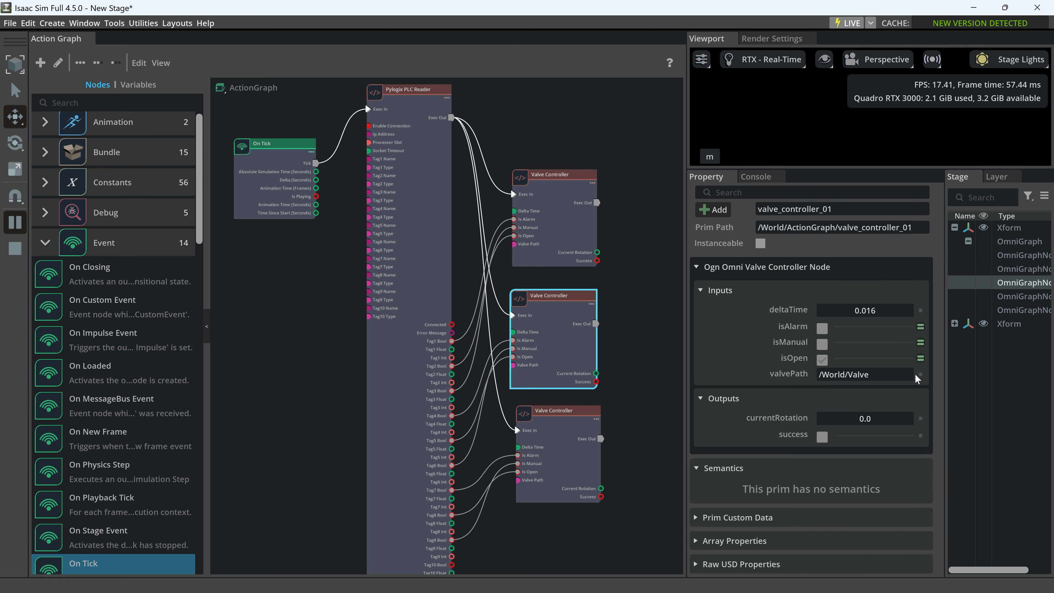
pyautogui.click(567, 455)
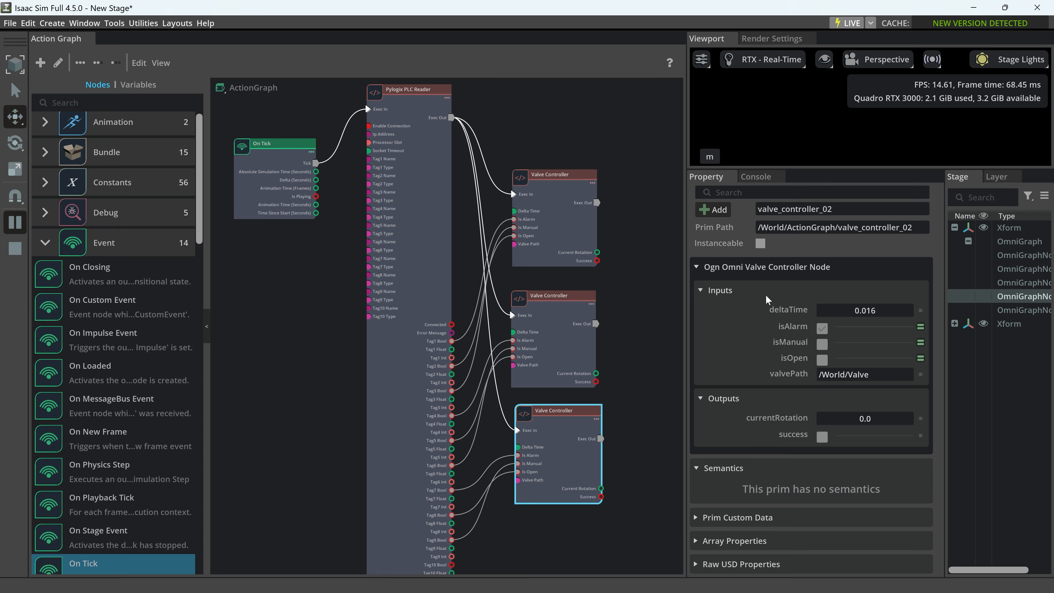
pyautogui.click(561, 219)
pyautogui.moveTo(588, 338); pyautogui.dragTo(586, 339)
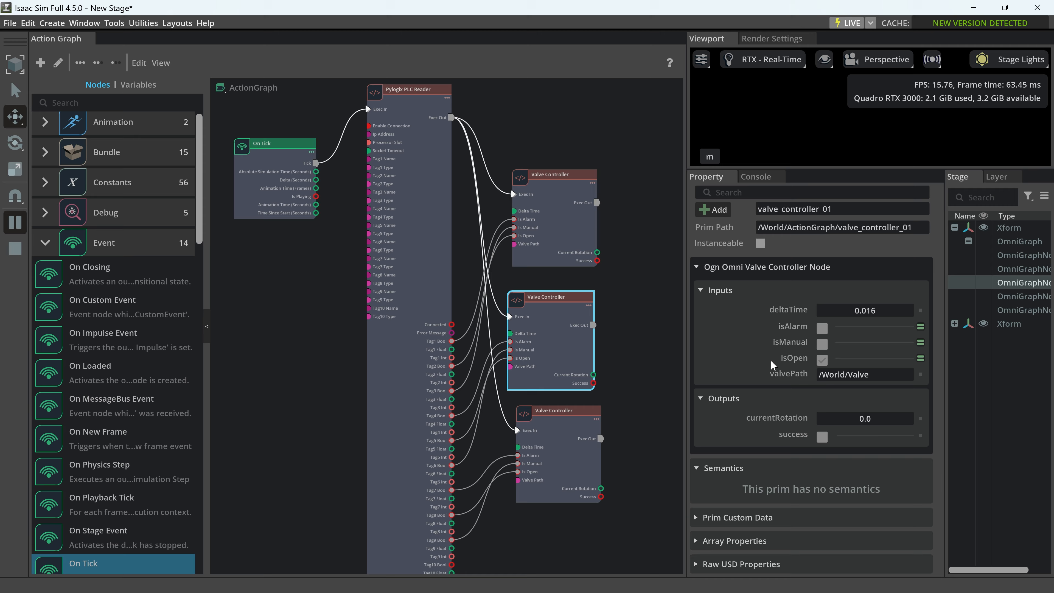
pyautogui.click(578, 469)
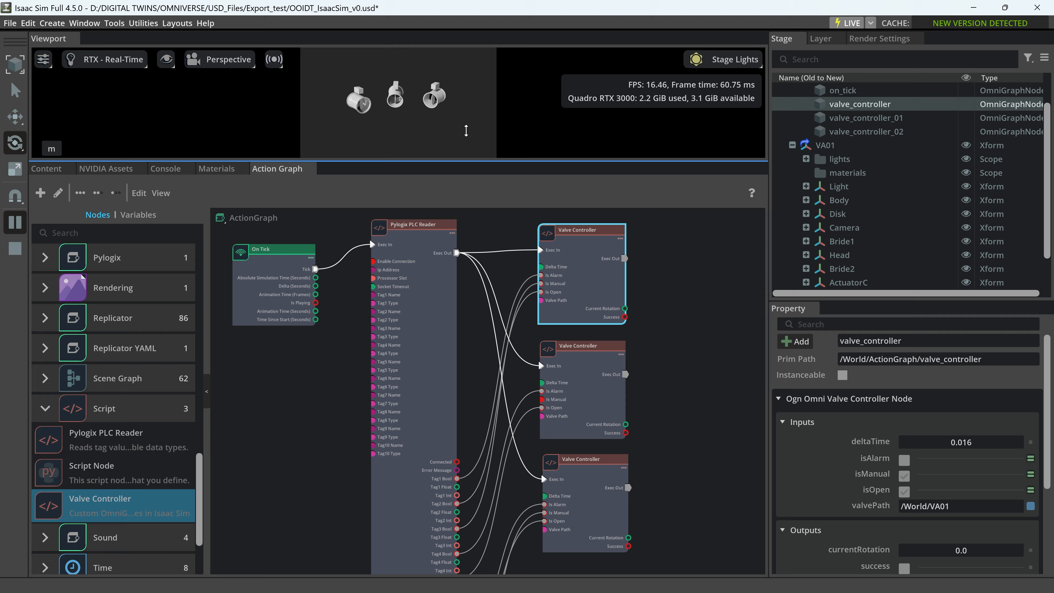
# Step: Enlarge the Action Graph area to inspect the wiring from the PLC Reader's tag outputs to the Valve Controllers
pyautogui.moveTo(466, 131); pyautogui.dragTo(481, 52)
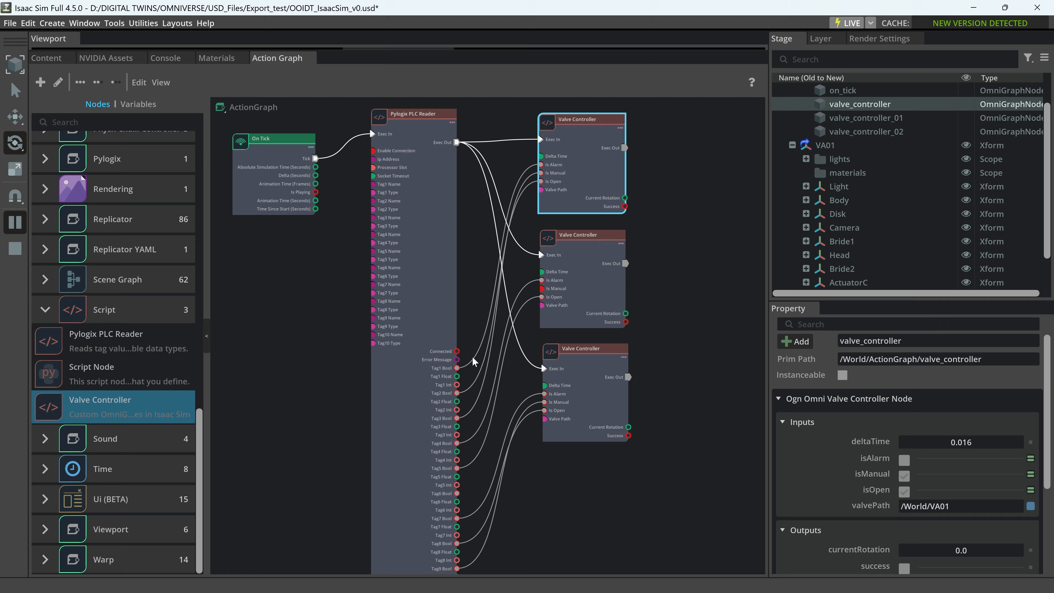
pyautogui.scroll(4, 397, 242)
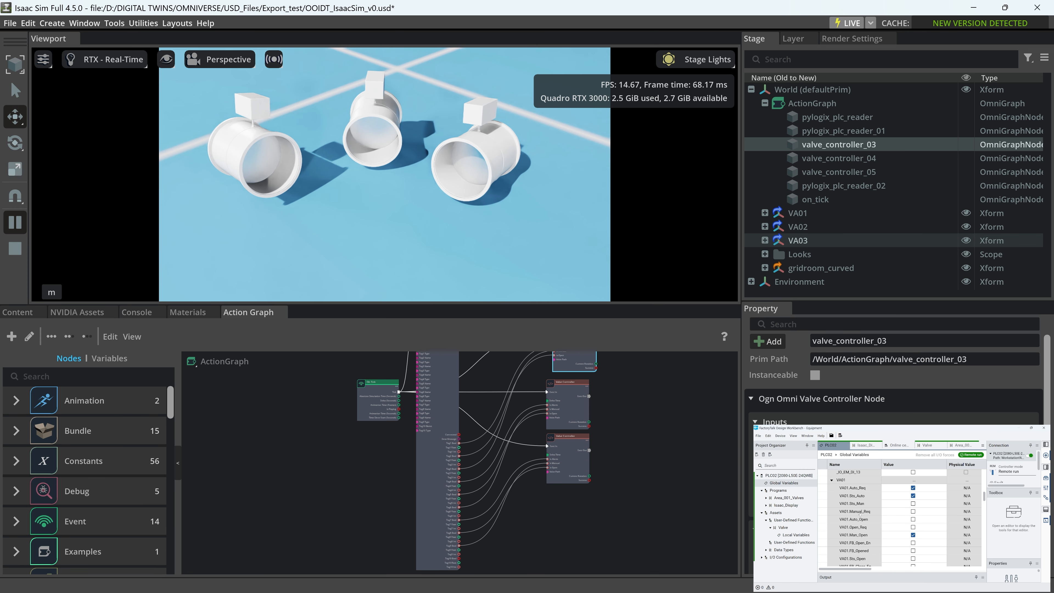
# Step: In FactoryTalk Design Workbench, enable VA01.Manual_Req, then switch VA01.Man_Open off, on and off again among the global variables
pyautogui.click(913, 512)
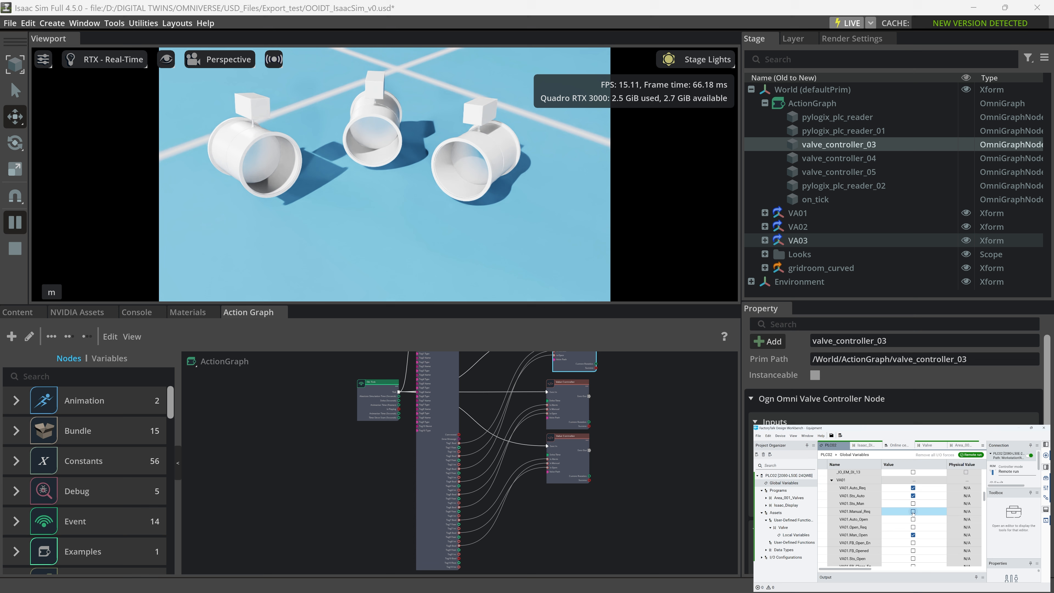
pyautogui.click(913, 512)
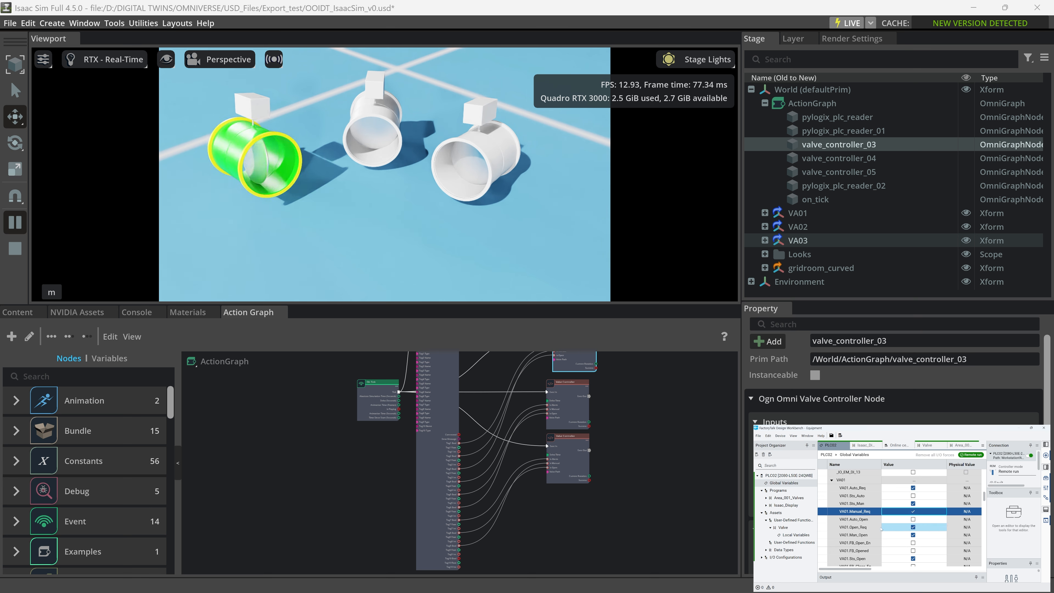
pyautogui.click(913, 527)
pyautogui.click(913, 535)
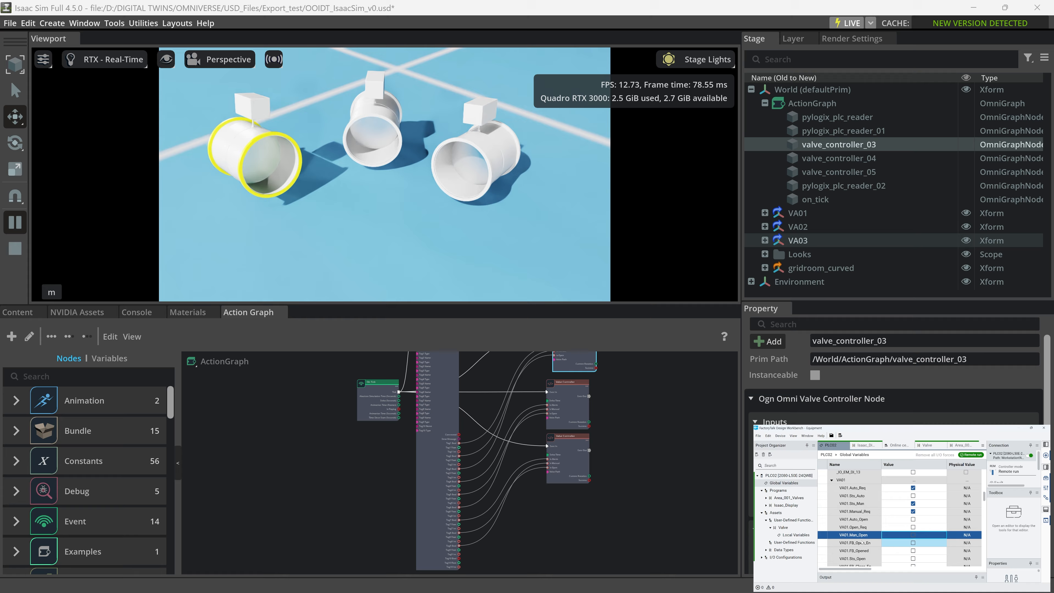
pyautogui.click(913, 535)
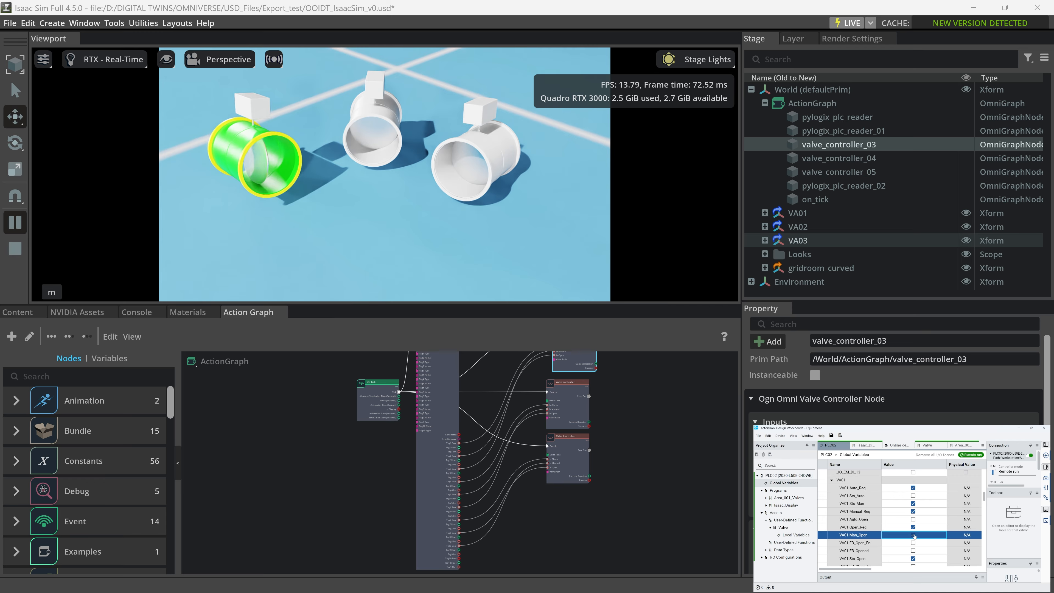
pyautogui.click(914, 534)
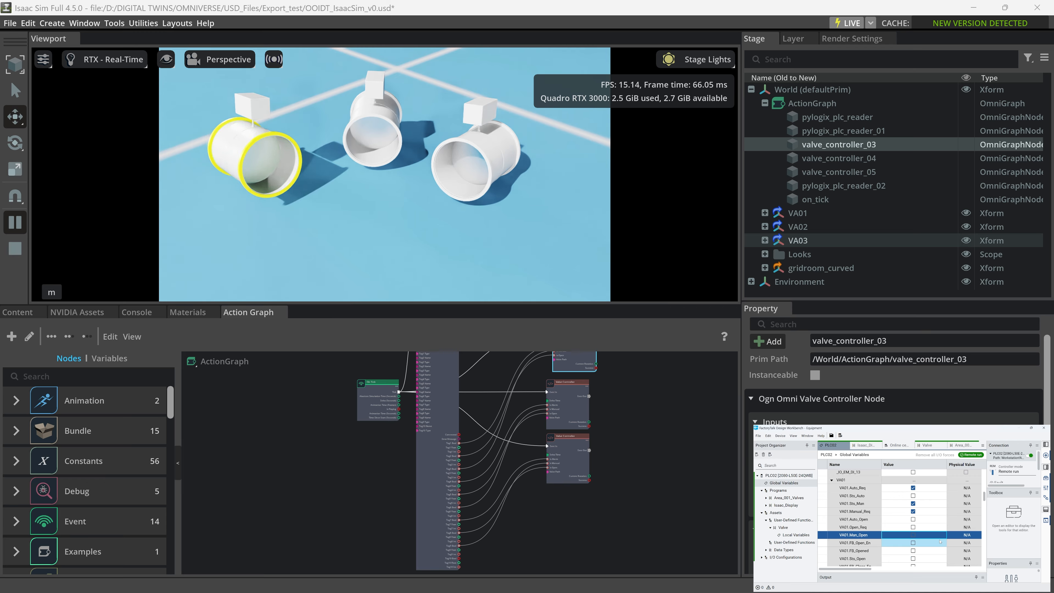
# Step: Try to enable VA02.Open_Req, then enable VA02.Auto_Open in the global variables to open the second valve
pyautogui.scroll(-4, 884, 535)
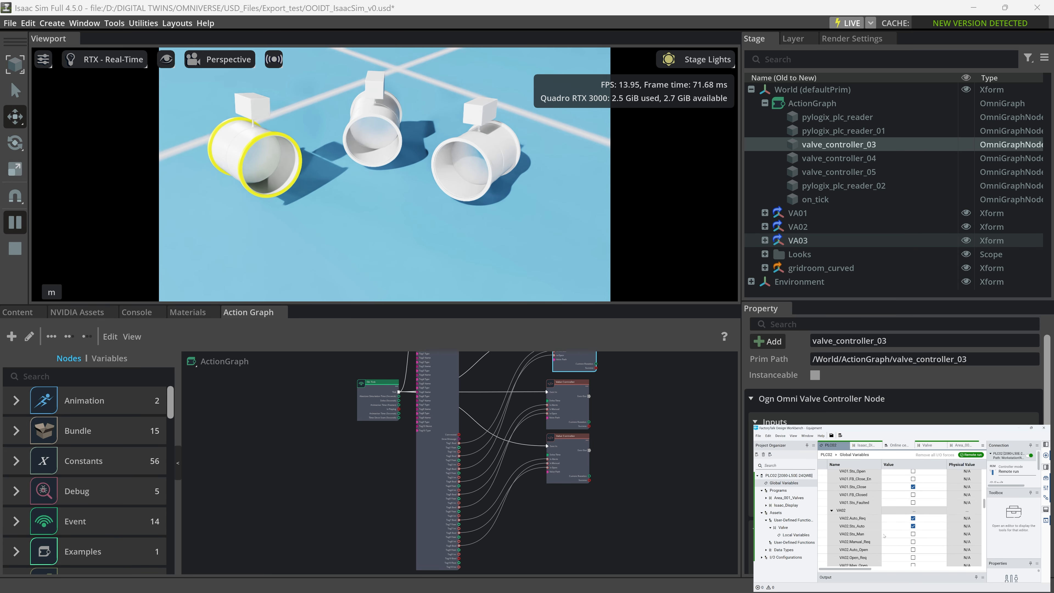
pyautogui.scroll(-1, 883, 536)
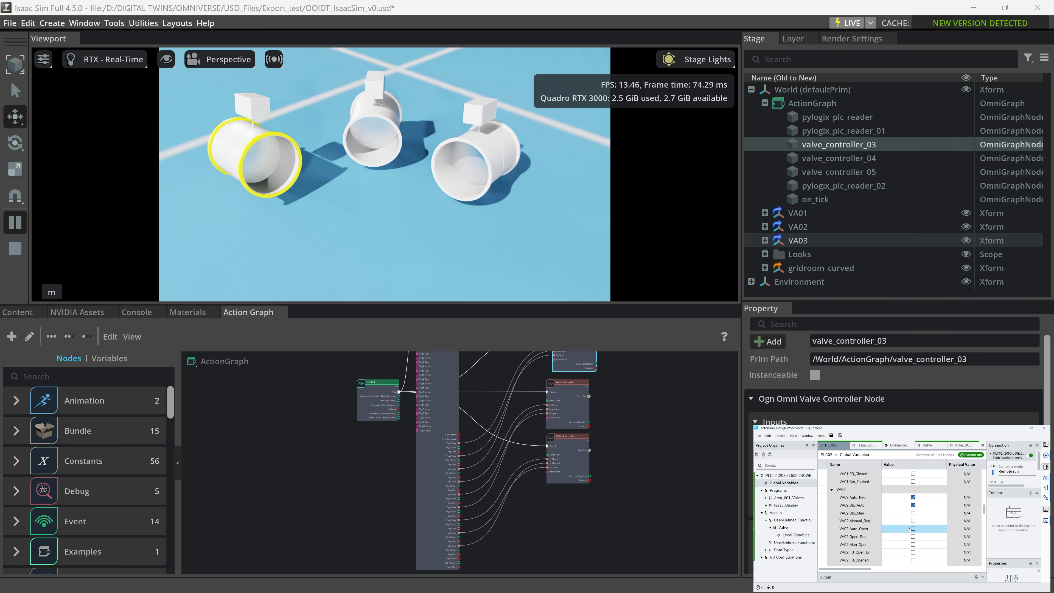
pyautogui.click(913, 537)
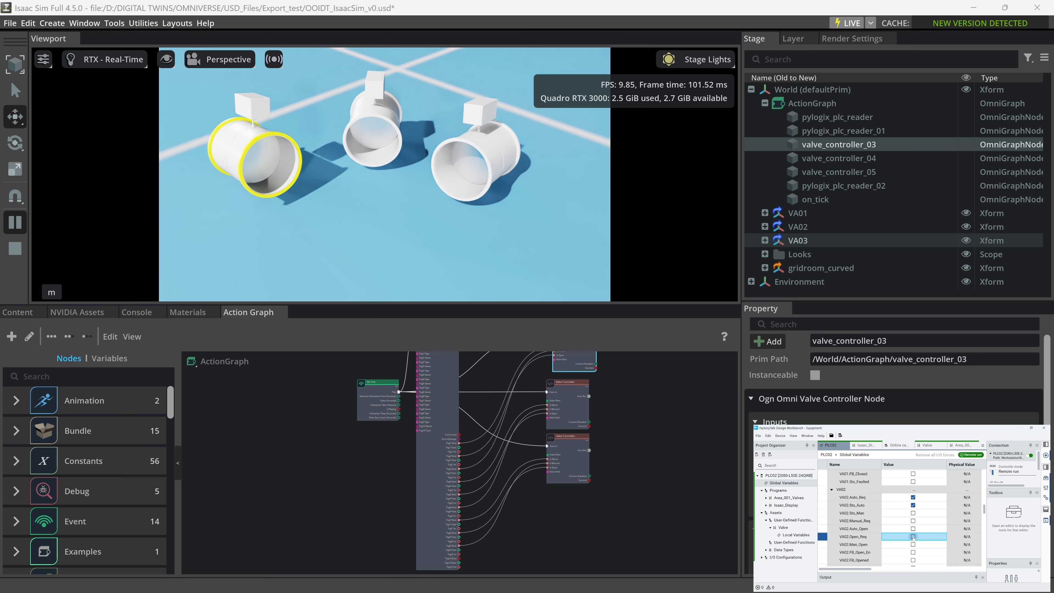
pyautogui.click(913, 538)
pyautogui.click(913, 537)
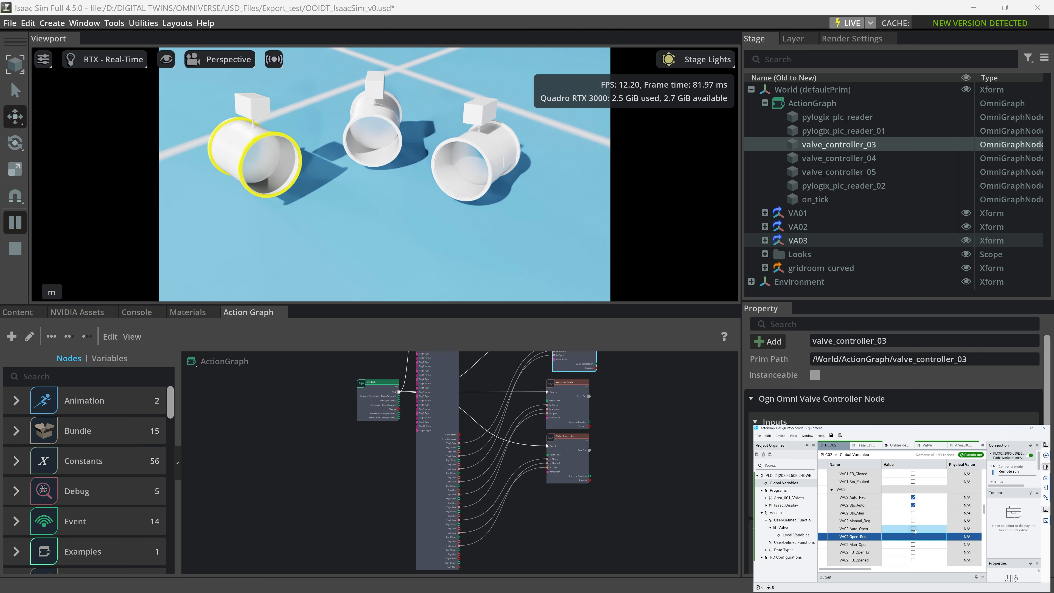
pyautogui.click(913, 529)
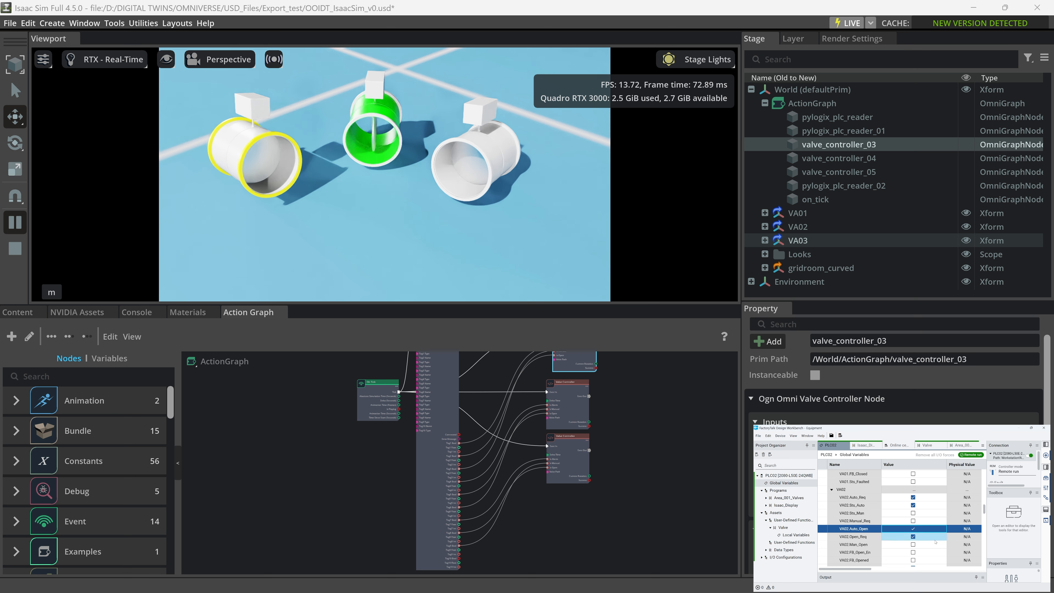
# Step: Switch VA02.Auto_Open off and back on to cycle the second valve closed and open
pyautogui.click(913, 537)
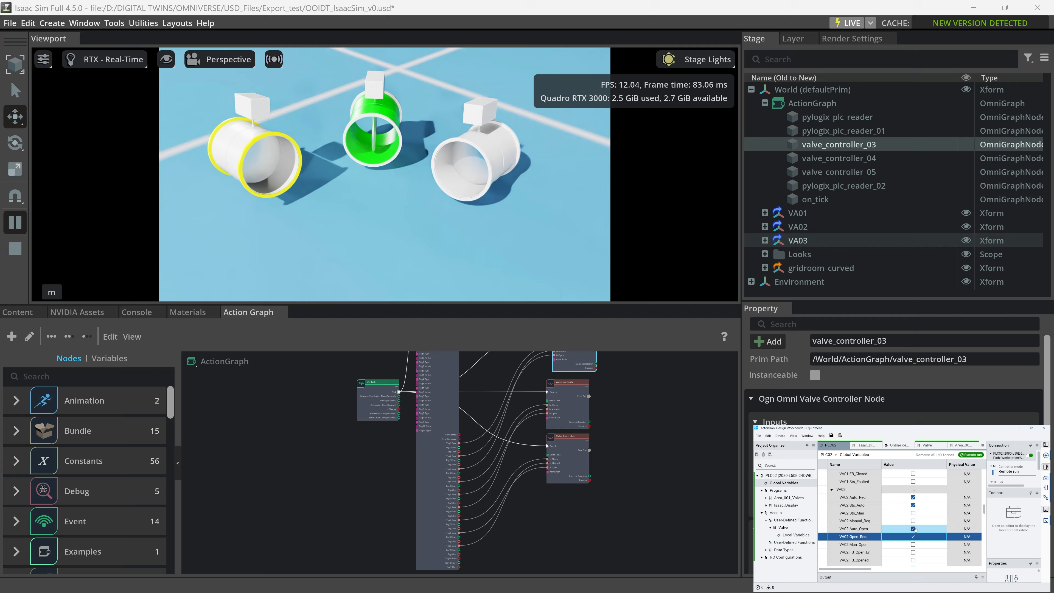
pyautogui.click(913, 529)
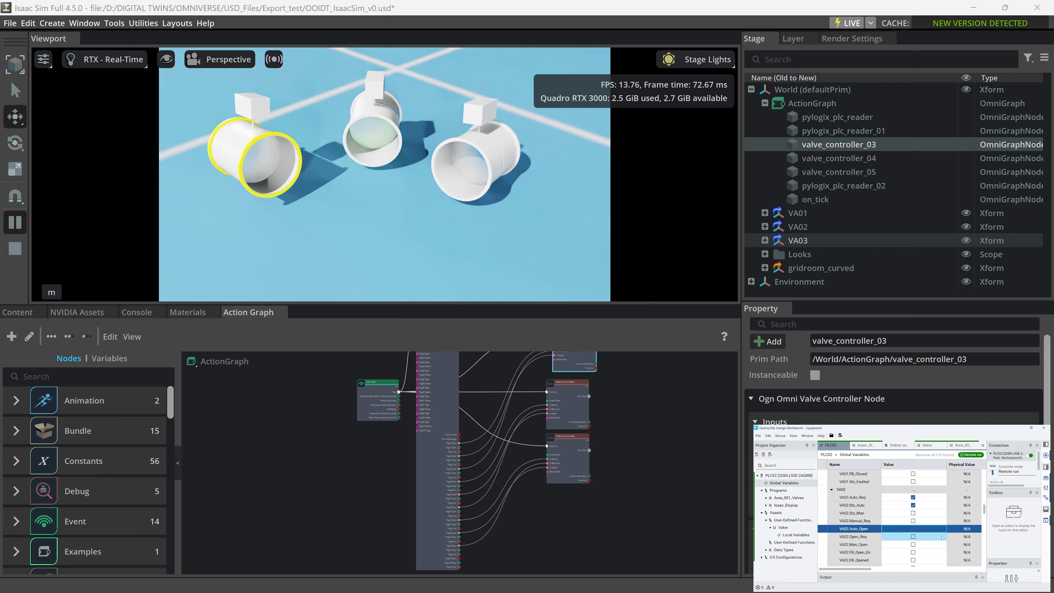
pyautogui.click(913, 529)
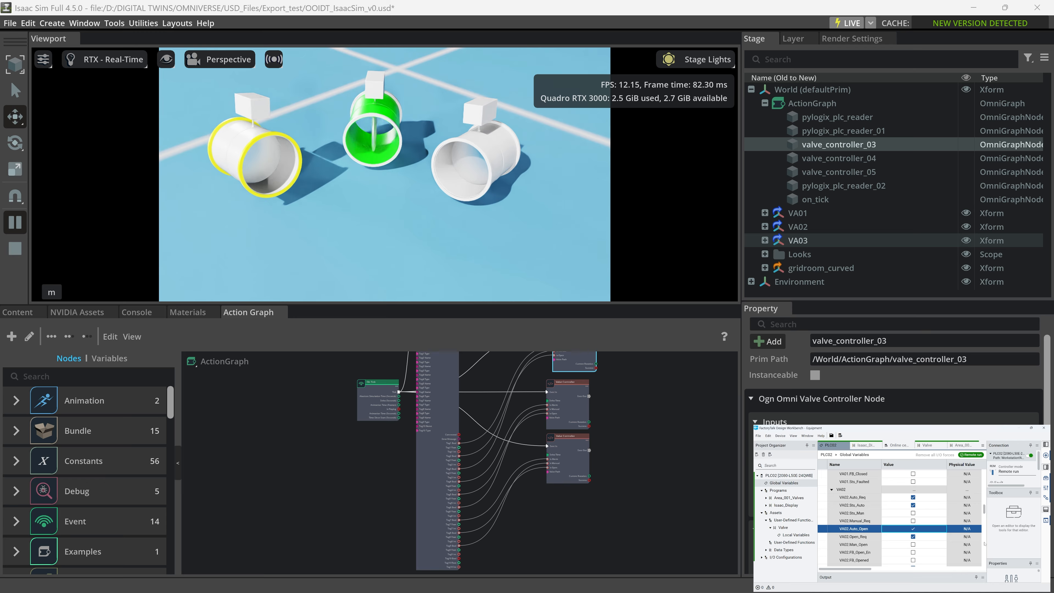
# Step: Enable VA03.Auto_Open in the global variables to command the third valve open
pyautogui.scroll(-3, 896, 540)
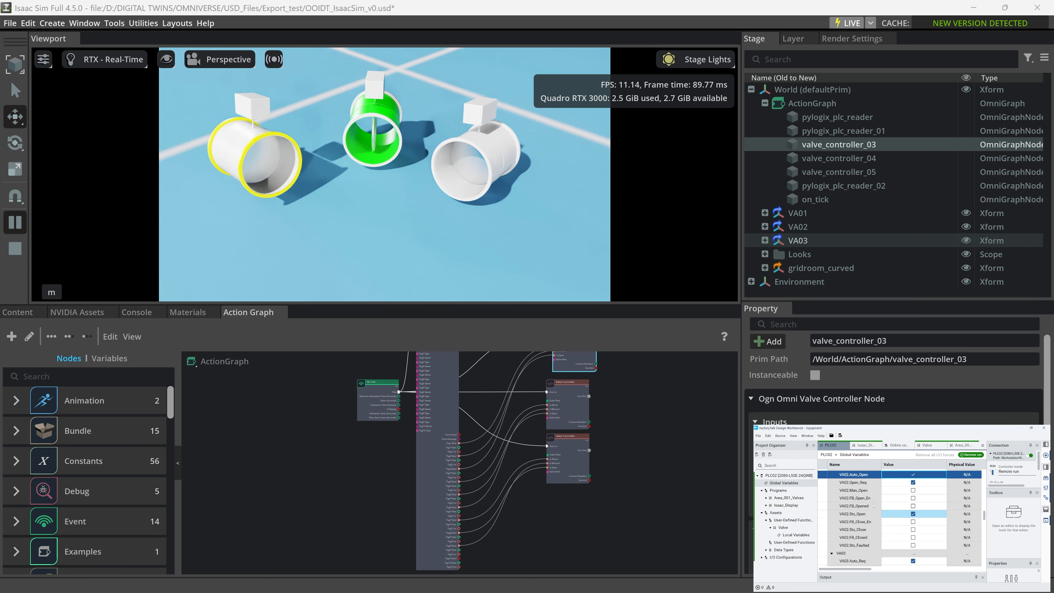
pyautogui.scroll(-4, 890, 535)
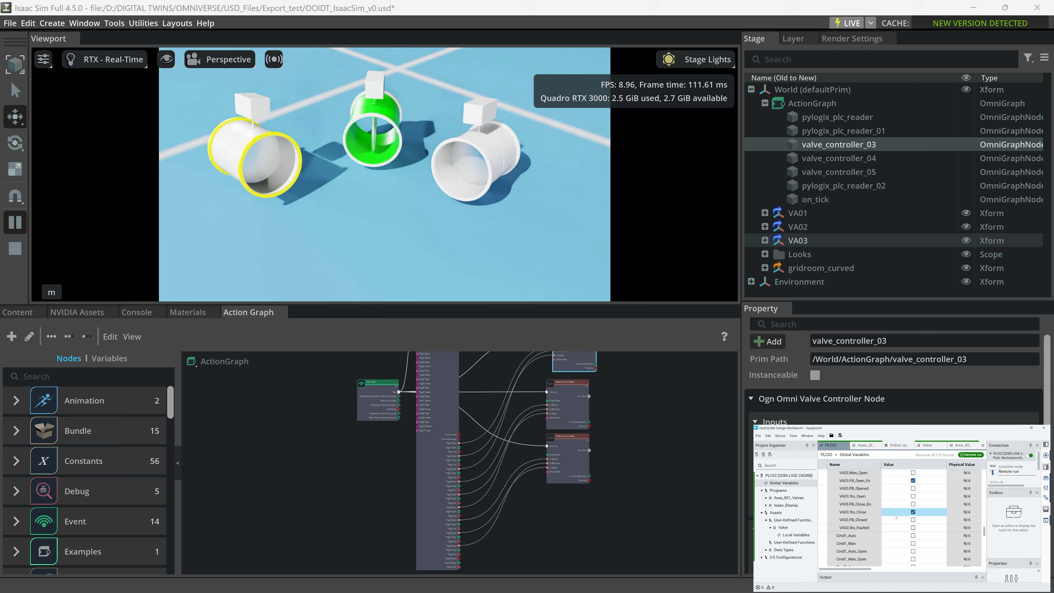
pyautogui.scroll(2, 863, 519)
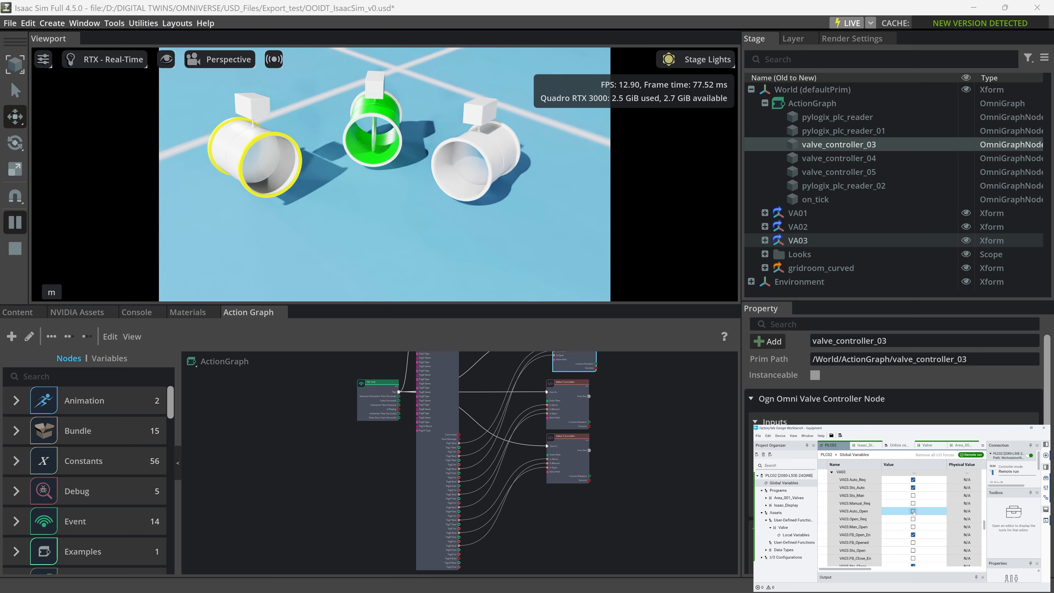
pyautogui.click(913, 512)
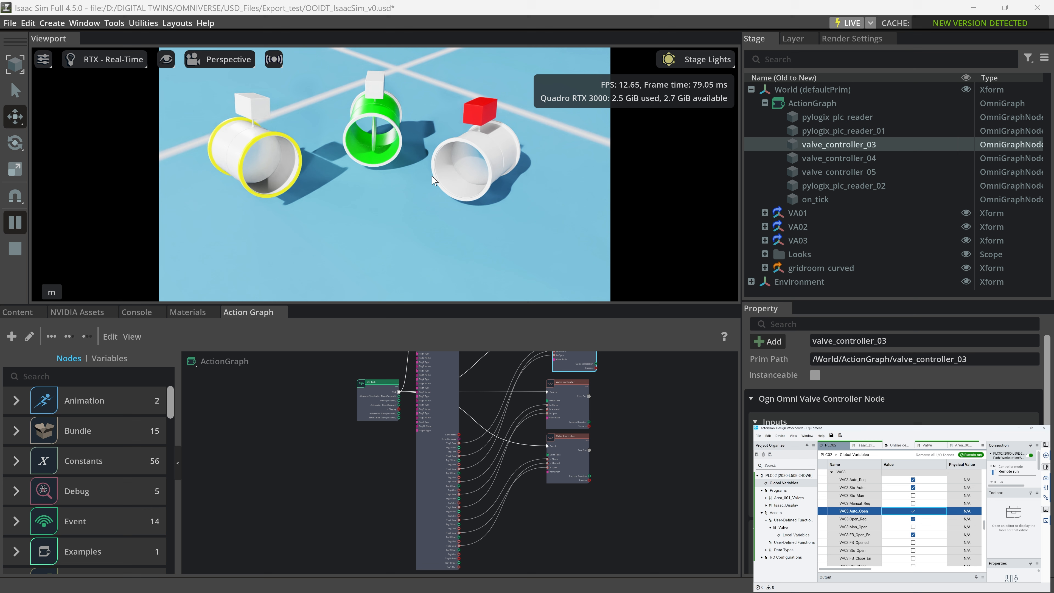
pyautogui.scroll(3, 431, 183)
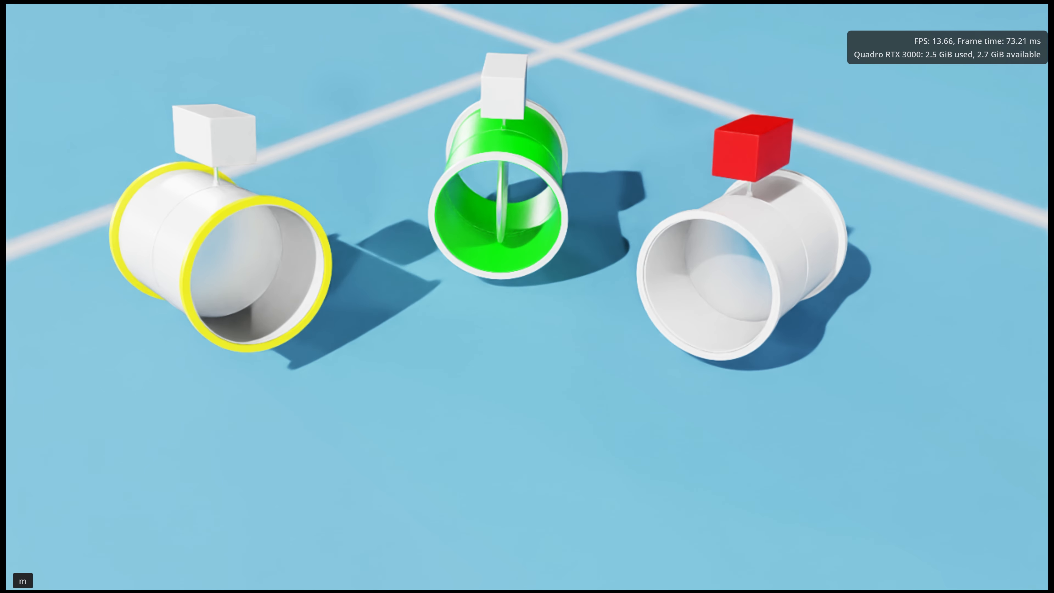